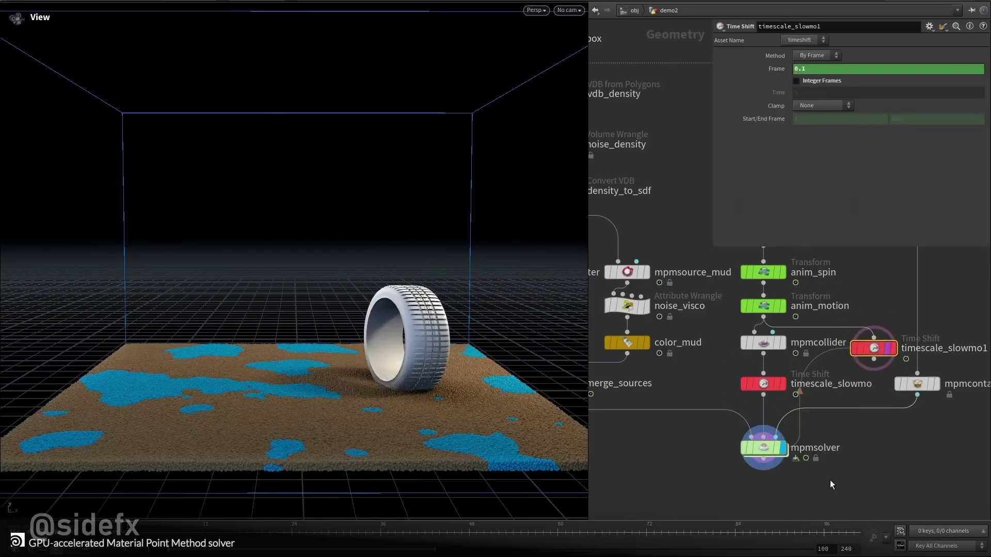
pyautogui.click(764, 448)
pyautogui.press('p')
pyautogui.scroll(-2, 958, 455)
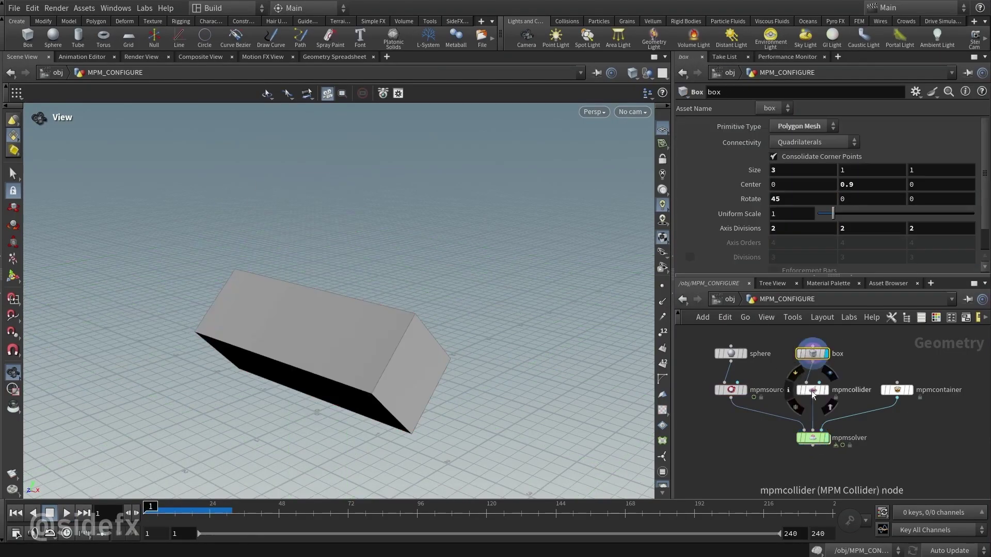
pyautogui.click(828, 390)
pyautogui.click(816, 142)
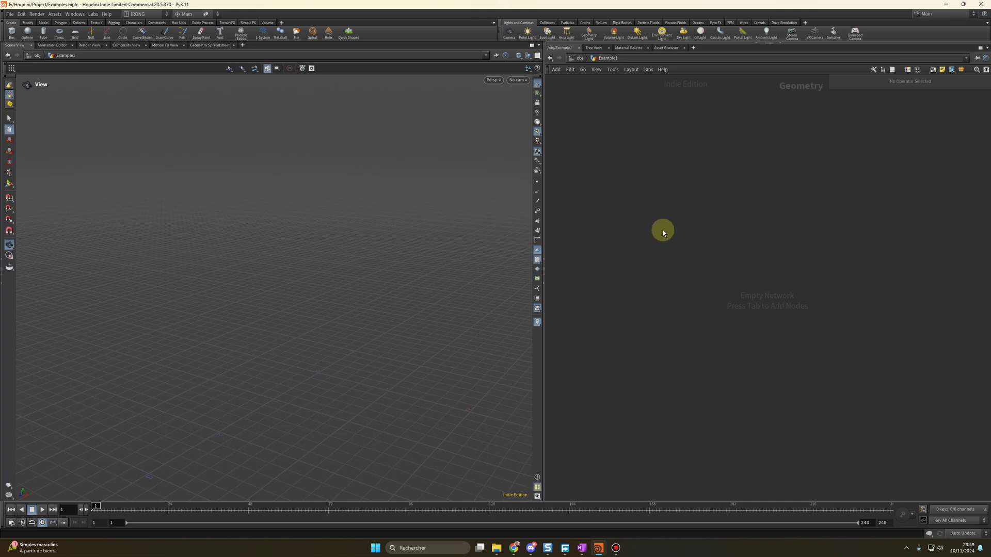
# Add an MPM Configure setup to the empty geometry network.
pyautogui.press('Tab')
pyautogui.write('mpm')
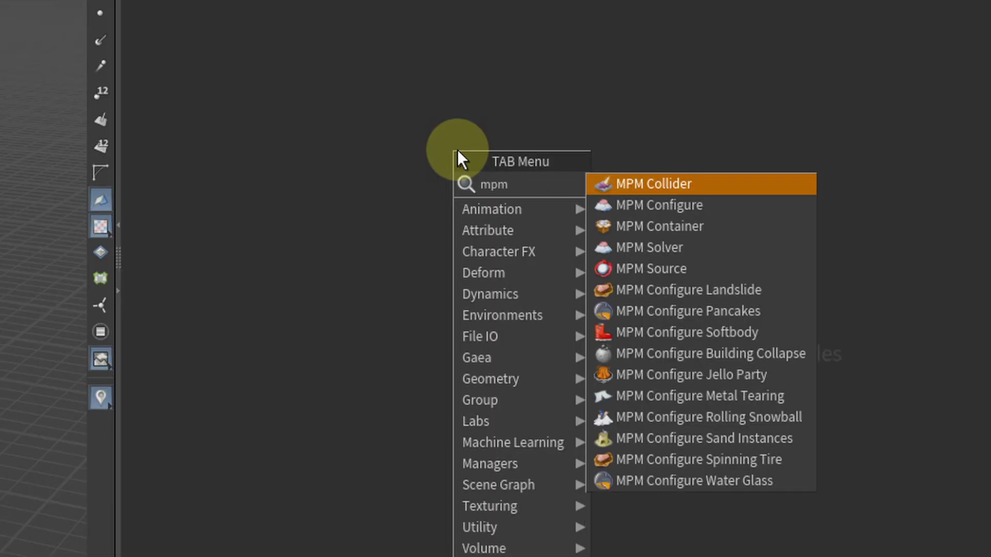
pyautogui.click(702, 208)
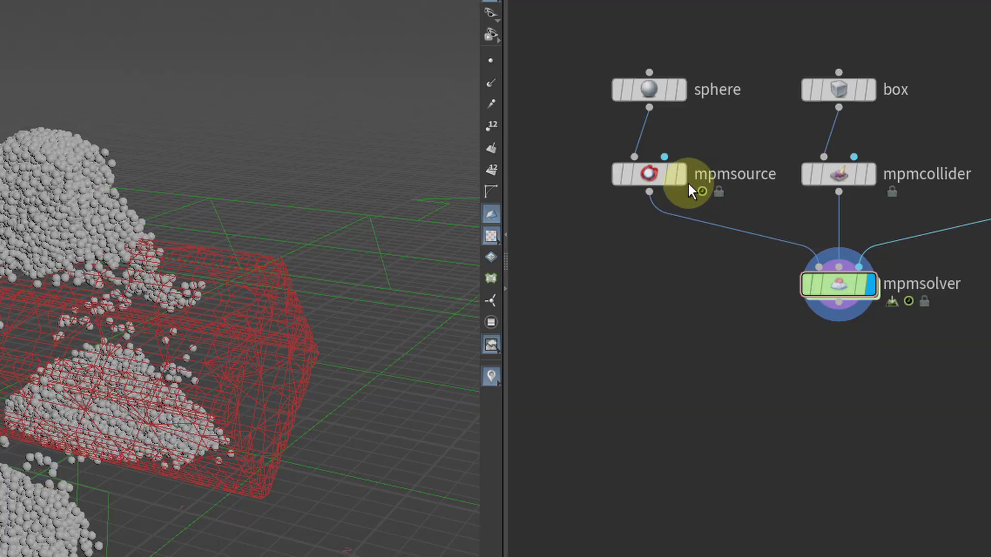
# Set the material preset of mpmsource to Honey.
pyautogui.moveTo(541, 219)
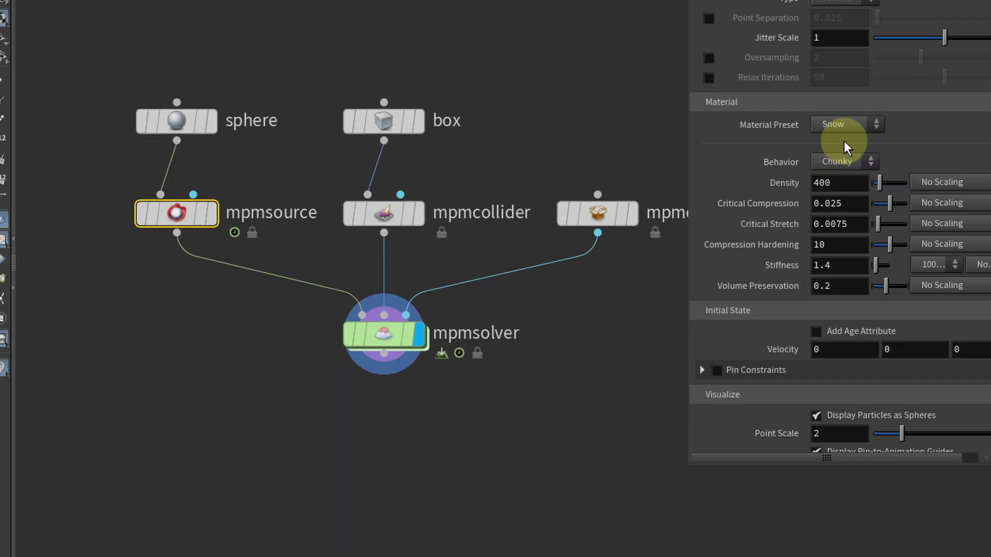
pyautogui.click(905, 203)
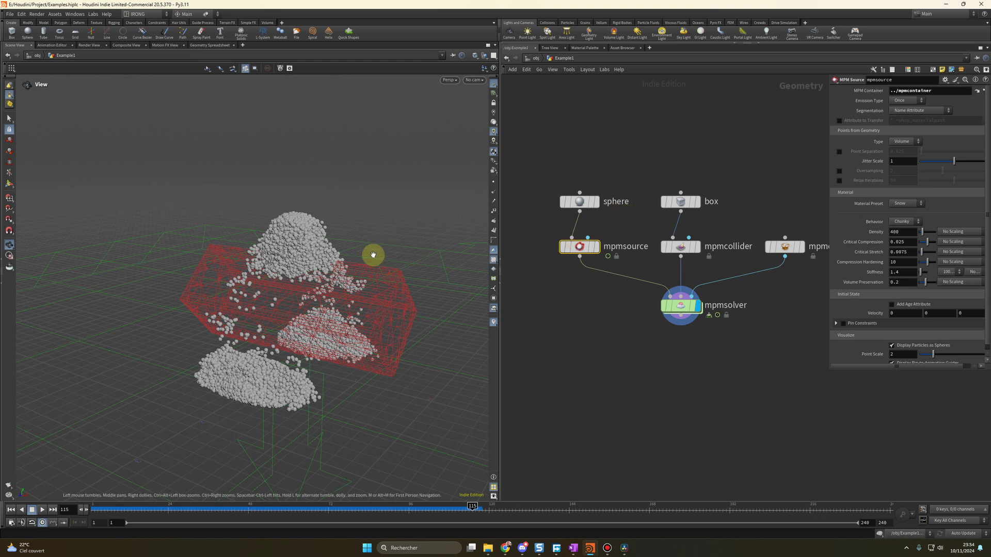
pyautogui.click(906, 204)
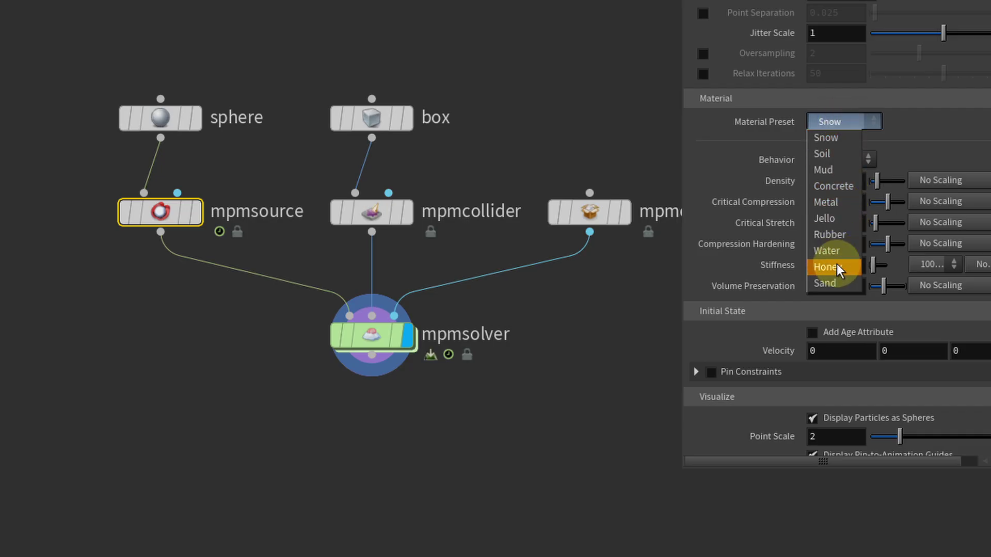
pyautogui.click(836, 267)
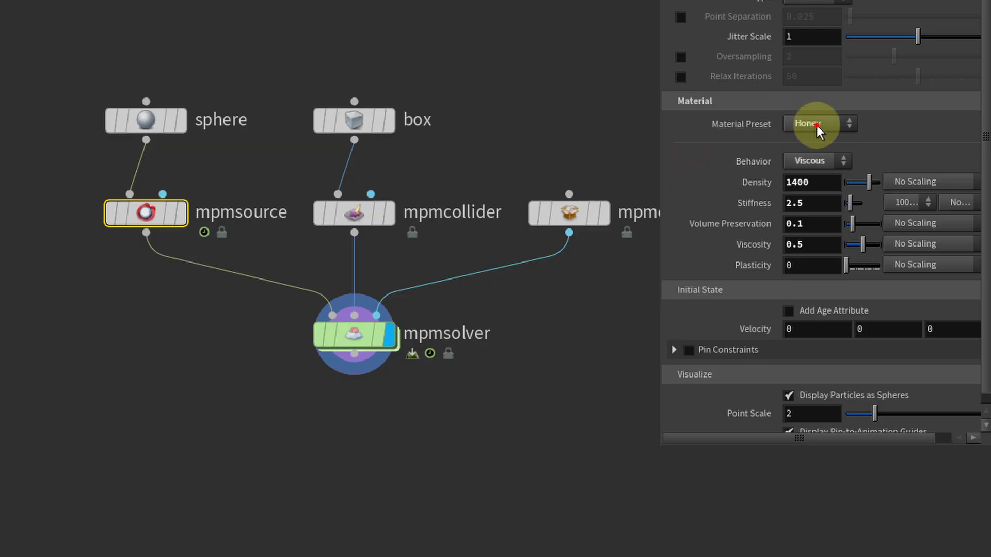
# Examine the material presets and behavior types offered by mpmsource.
pyautogui.click(904, 204)
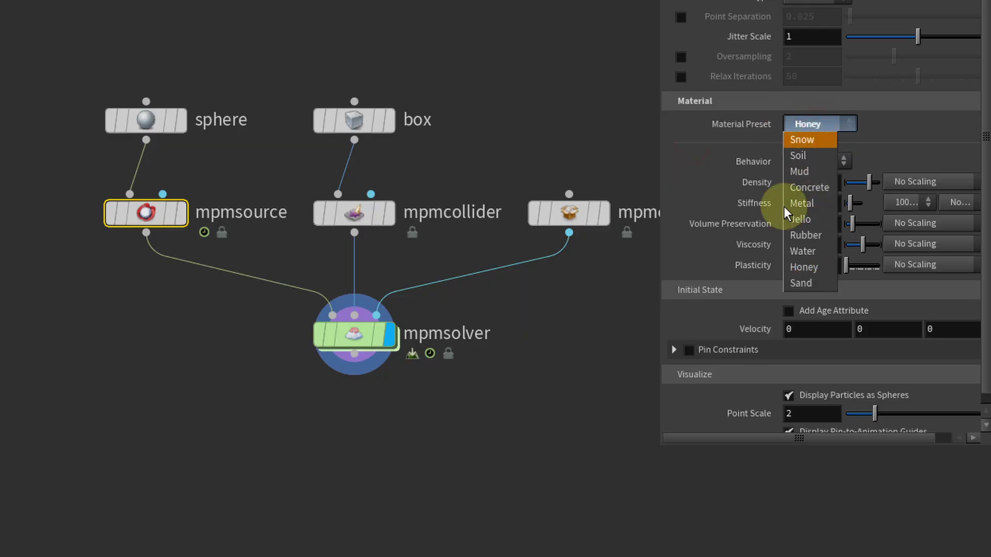
pyautogui.click(692, 155)
pyautogui.click(820, 161)
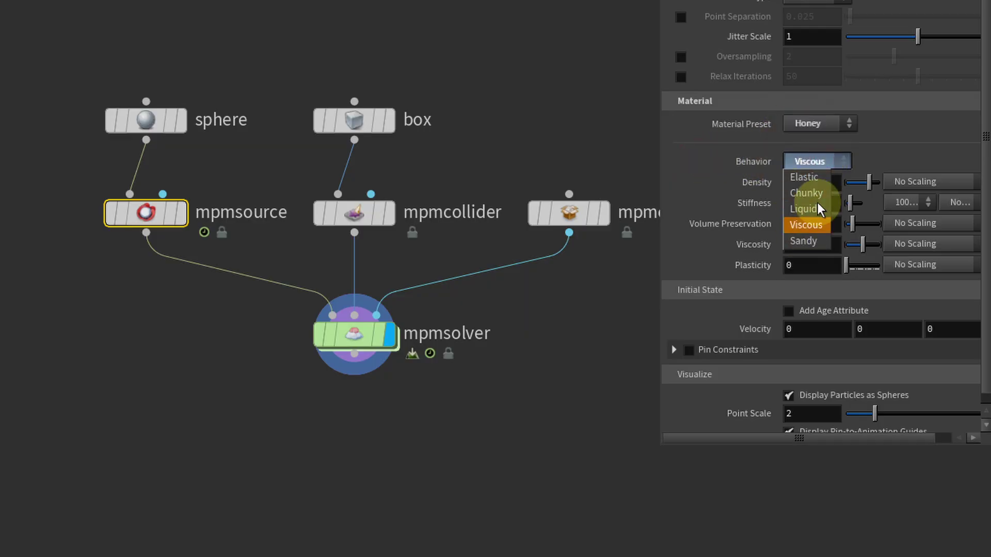
pyautogui.click(793, 228)
# Set the mpmsource material preset to Snow and its behavior to Sandy.
pyautogui.click(826, 125)
pyautogui.click(811, 140)
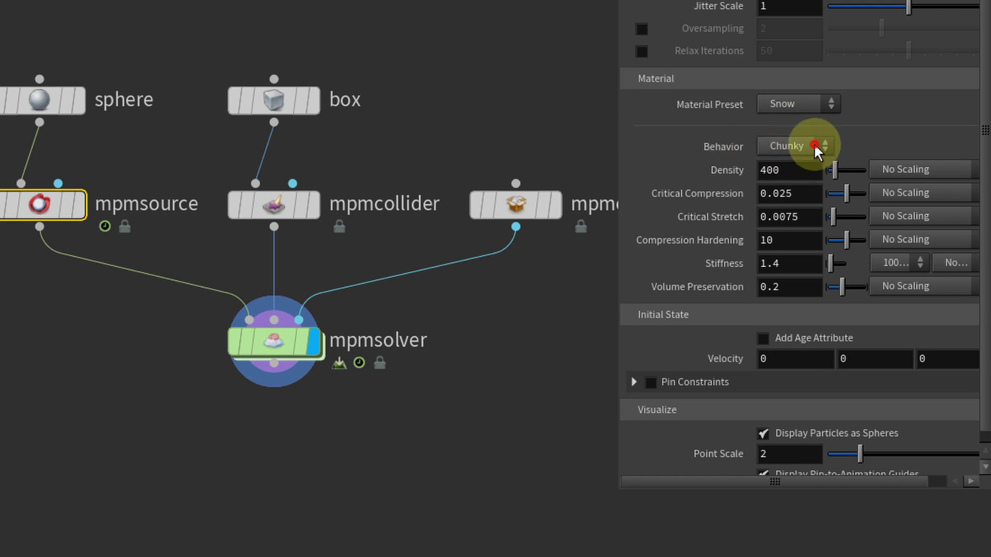
pyautogui.click(813, 144)
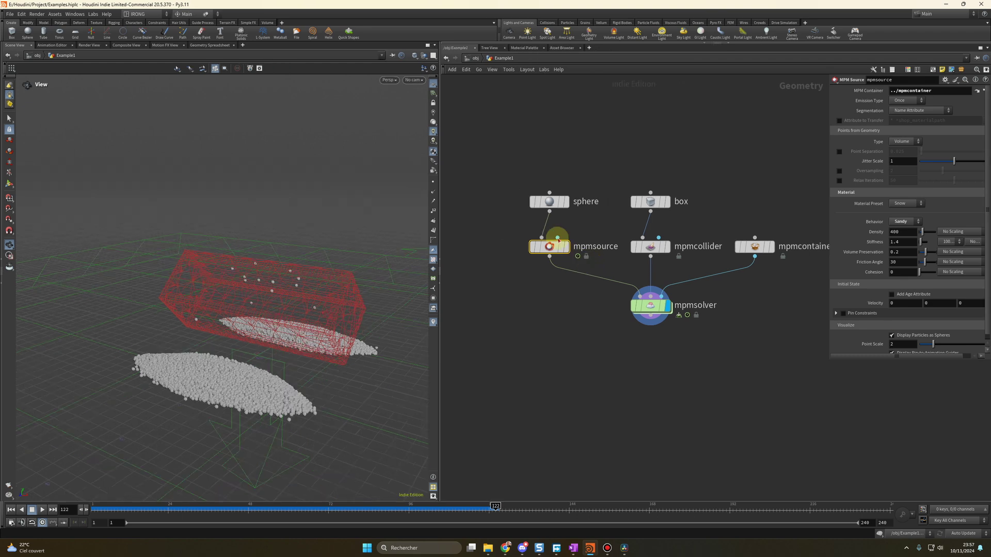
# Duplicate the sphere and mpmsource pair with the copied sphere centered at Y 3.5, and change the copied source's material preset.
pyautogui.moveTo(506, 178); pyautogui.dragTo(483, 246)
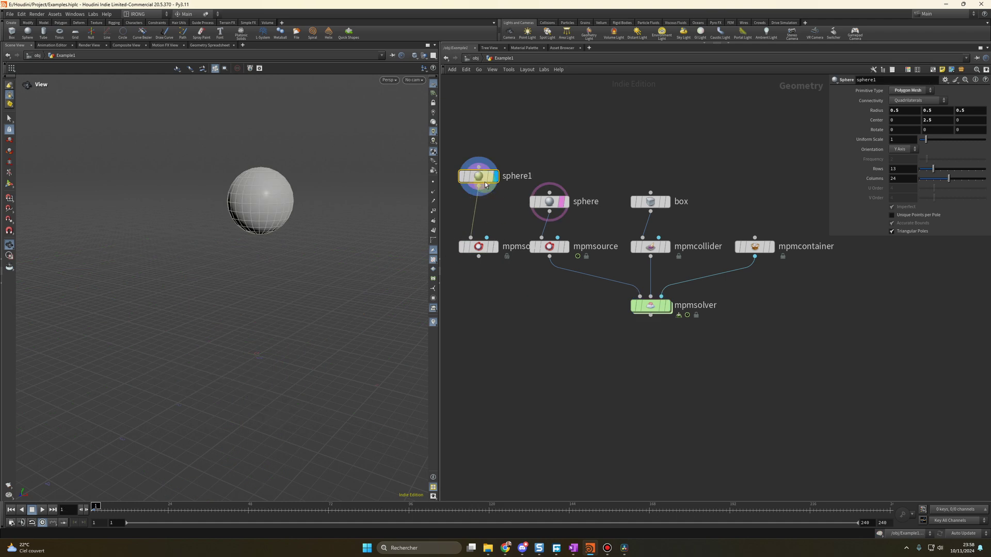
pyautogui.moveTo(453, 146); pyautogui.dragTo(502, 197)
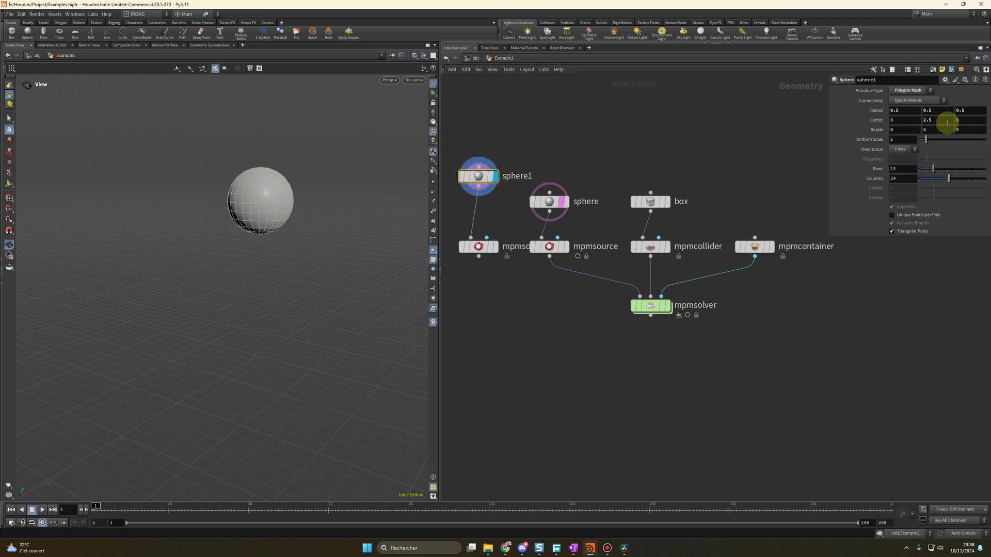
pyautogui.scroll(1, 936, 122)
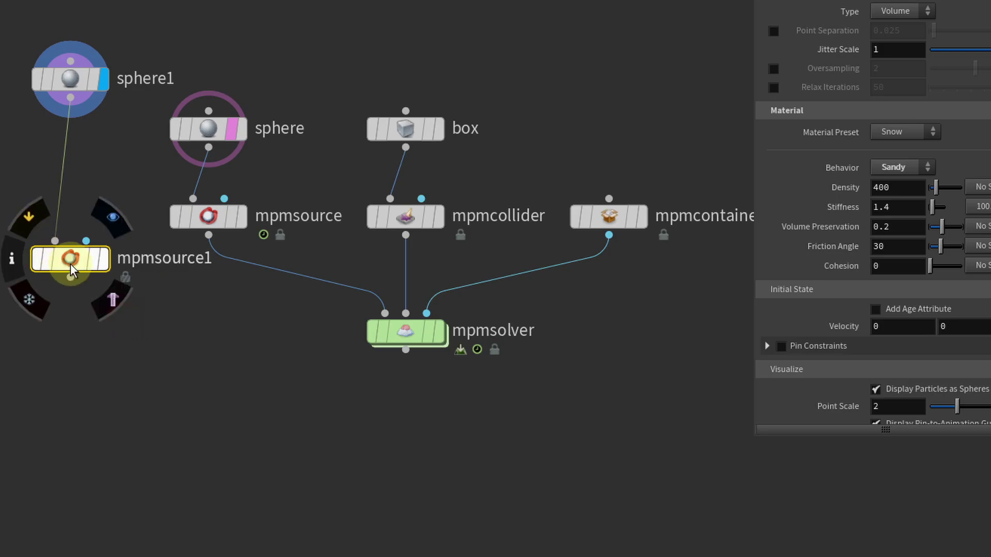
pyautogui.click(921, 131)
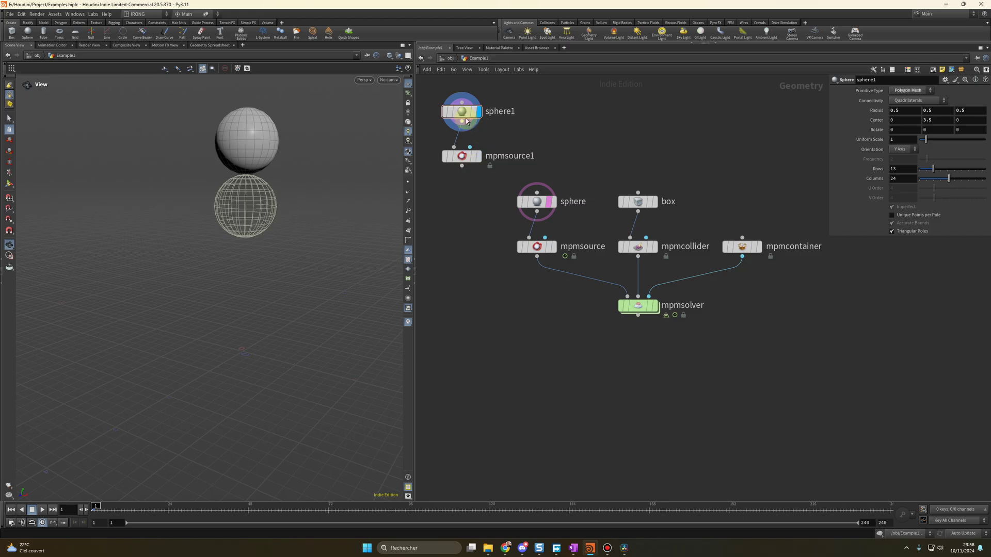
# Add a Color node below mpmsource1 and set its color to orange (1, 0.5, 0).
pyautogui.press('Tab')
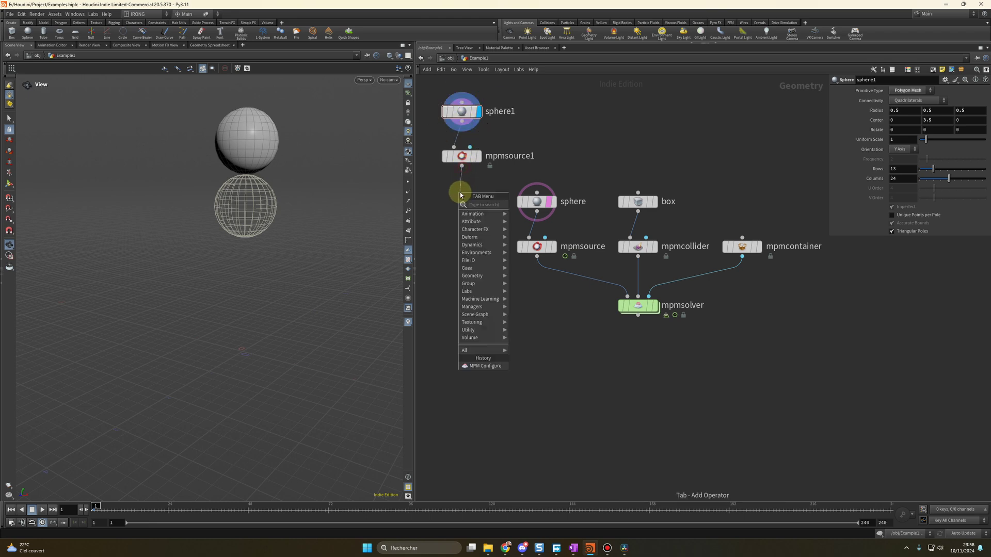
pyautogui.write('co')
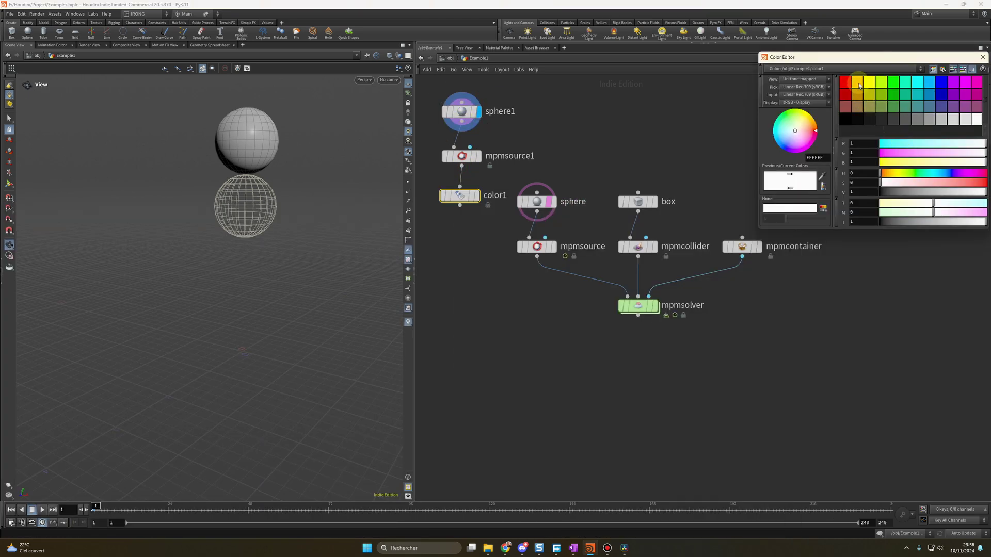
pyautogui.click(859, 82)
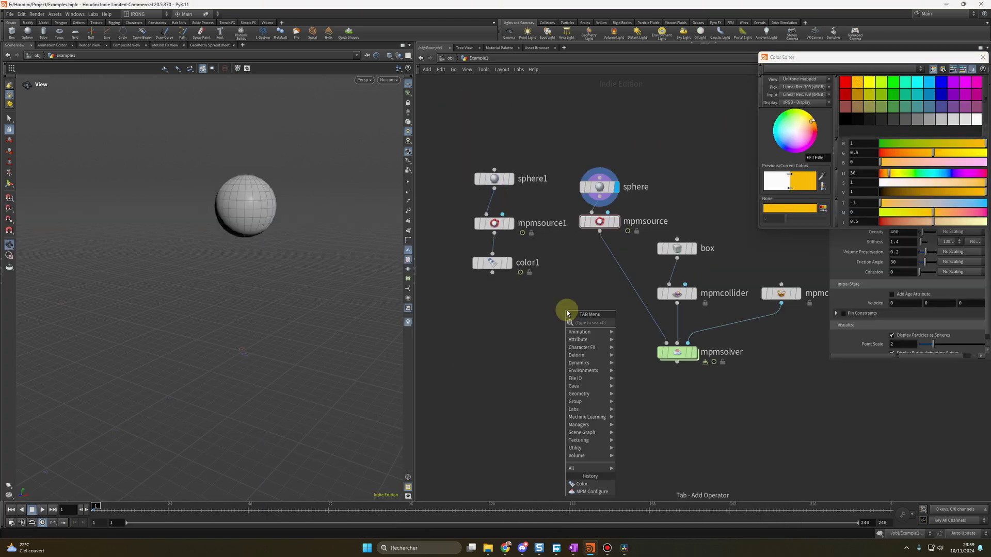
# Add a Merge node to combine the two colored particle sources and feed them into mpmsolver.
pyautogui.write('merge')
pyautogui.press('Return')
pyautogui.click(567, 311)
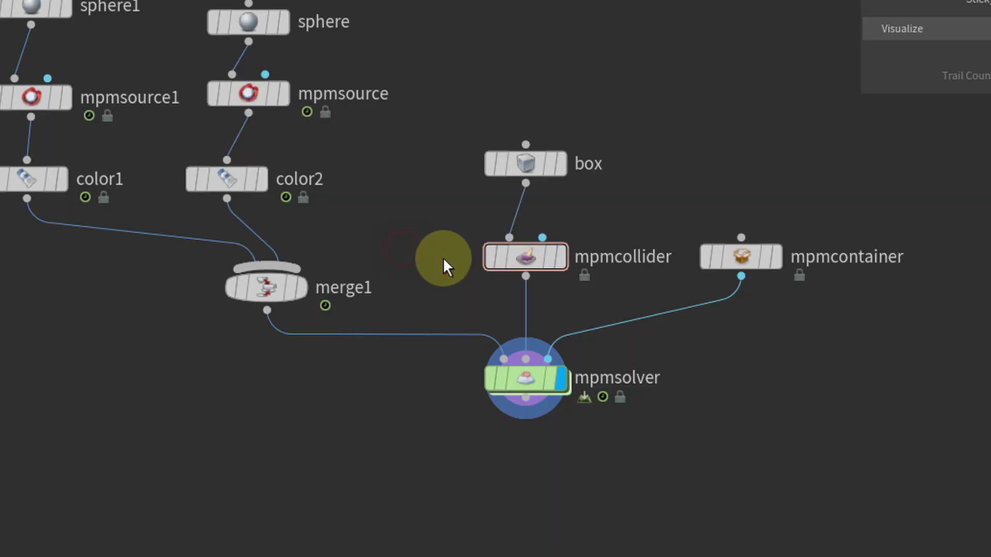
# Inspect the box geometry feeding mpmcollider and return the display to mpmsolver.
pyautogui.moveTo(518, 275)
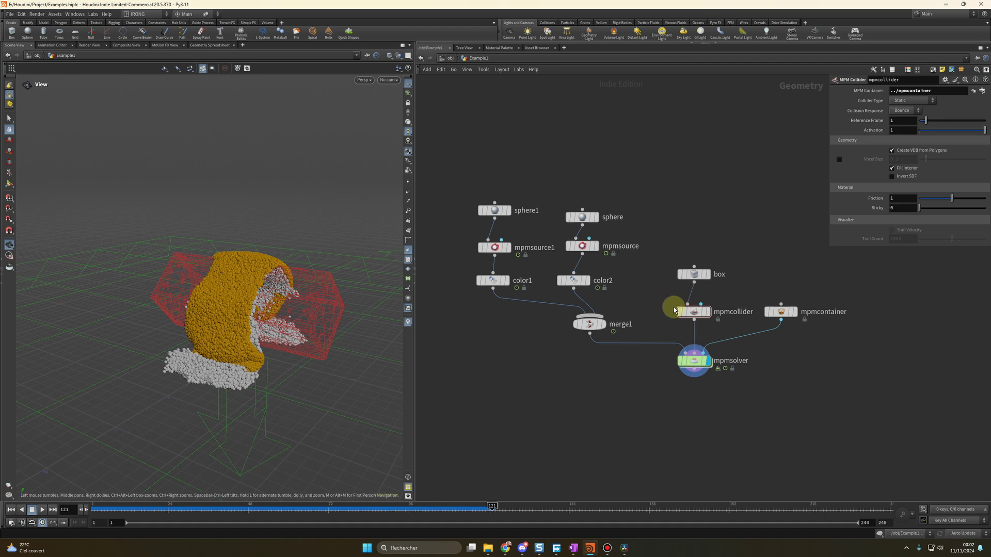
pyautogui.click(708, 274)
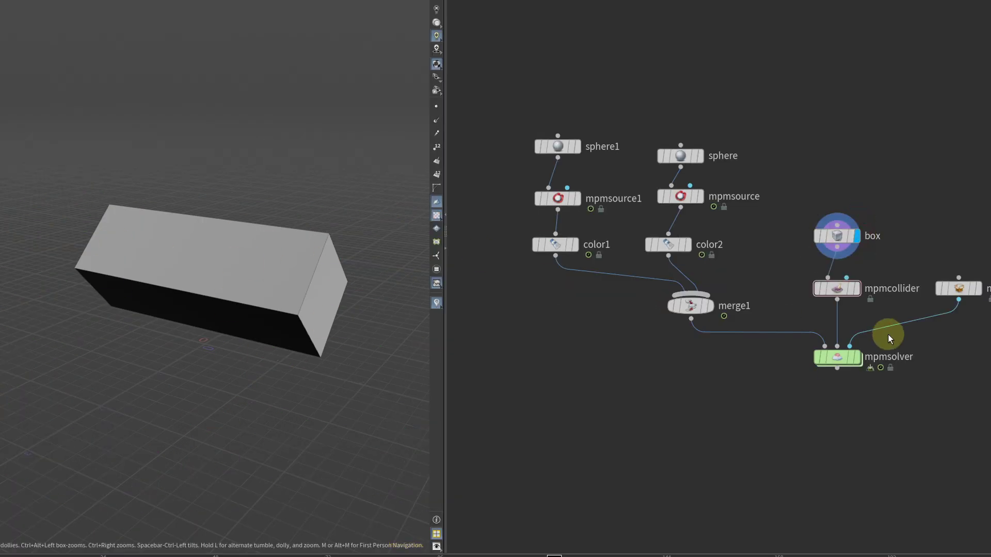
pyautogui.click(858, 357)
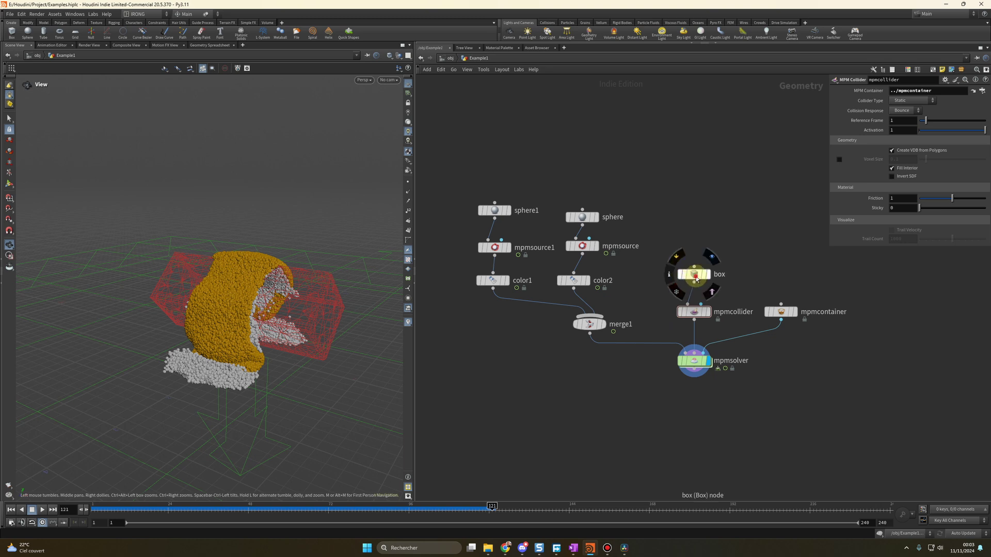
# Duplicate the box node and set the copy's X size to 1 and its X rotation to 0.
pyautogui.moveTo(696, 277); pyautogui.dragTo(743, 223)
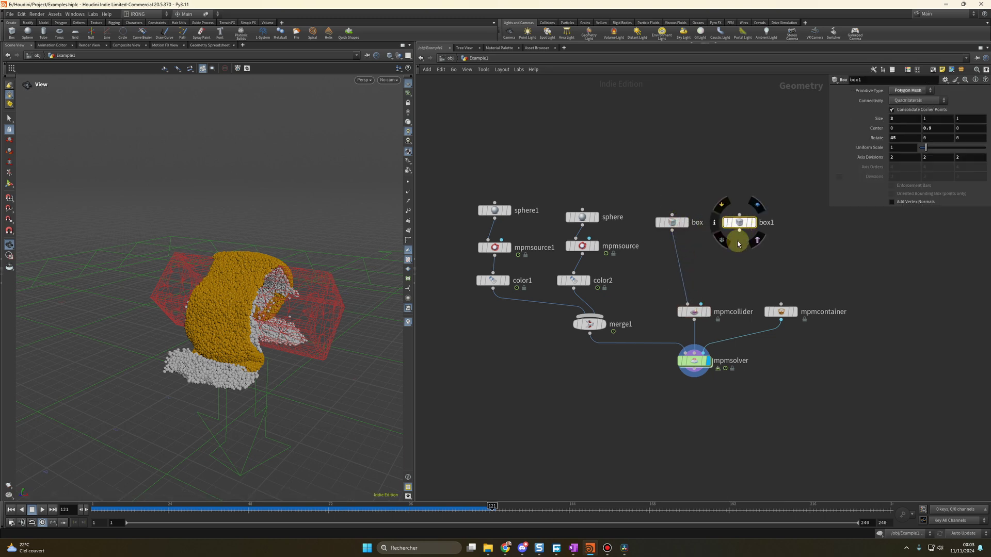
pyautogui.moveTo(902, 121); pyautogui.dragTo(862, 136)
pyautogui.write('1')
pyautogui.click(753, 223)
pyautogui.write('0')
pyautogui.press('Return')
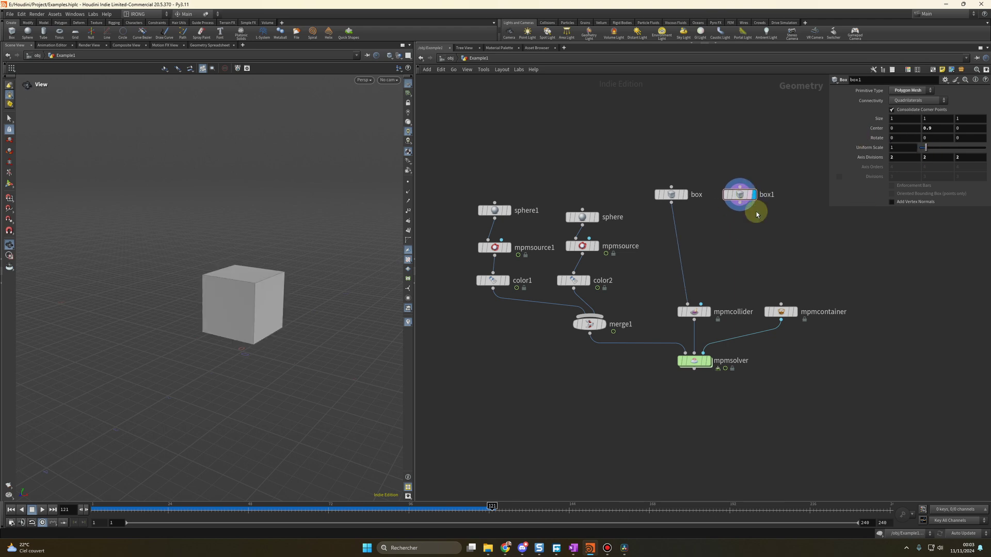
# Add a Merge node for the two boxes and connect its output to mpmcollider.
pyautogui.press('Tab')
pyautogui.write('merge')
pyautogui.press('Return')
pyautogui.click(712, 237)
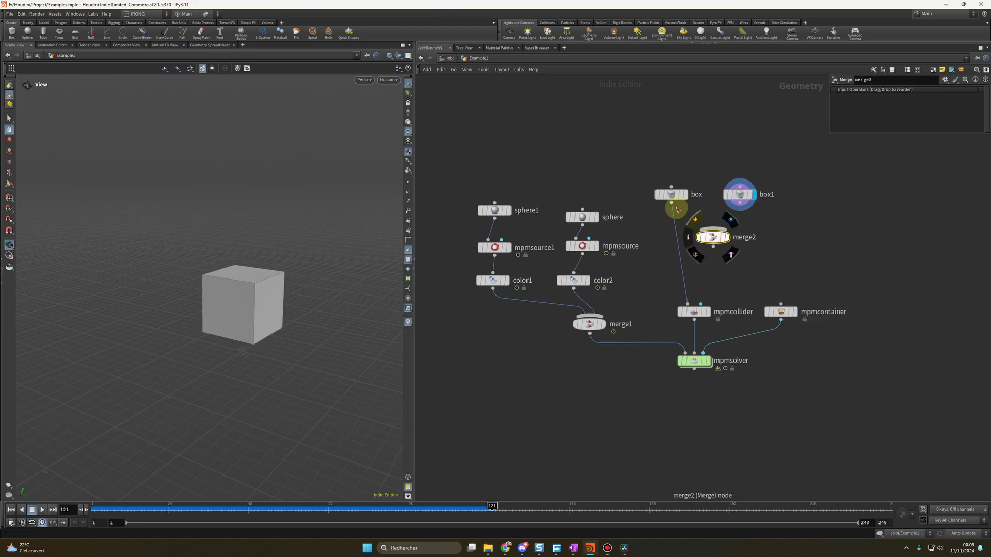
pyautogui.moveTo(671, 203); pyautogui.dragTo(715, 230)
pyautogui.moveTo(713, 246); pyautogui.dragTo(688, 305)
# Set the center of box1 to 0, 0, 1 and play the simulation with mpmsolver displayed.
pyautogui.click(706, 312)
pyautogui.click(735, 194)
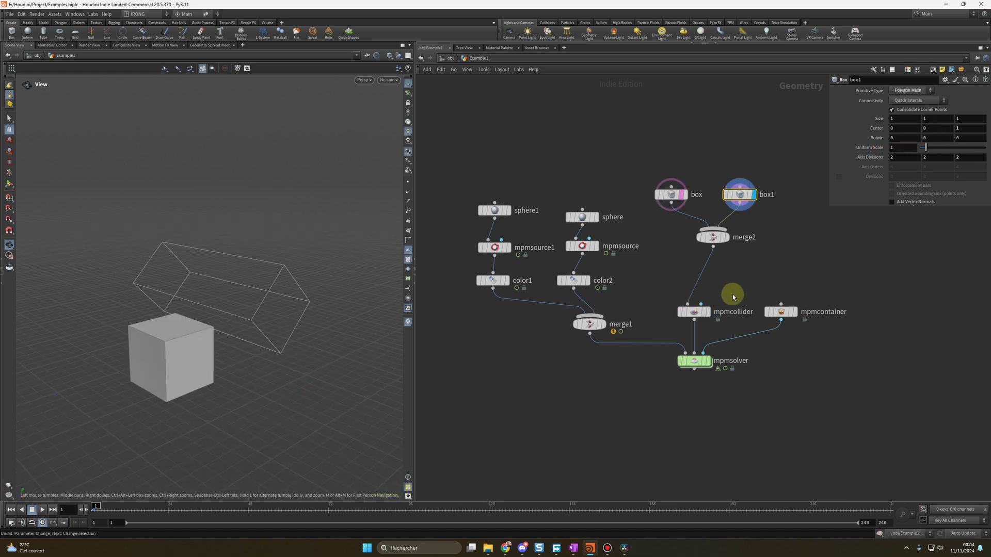
pyautogui.click(710, 361)
pyautogui.press('Up')
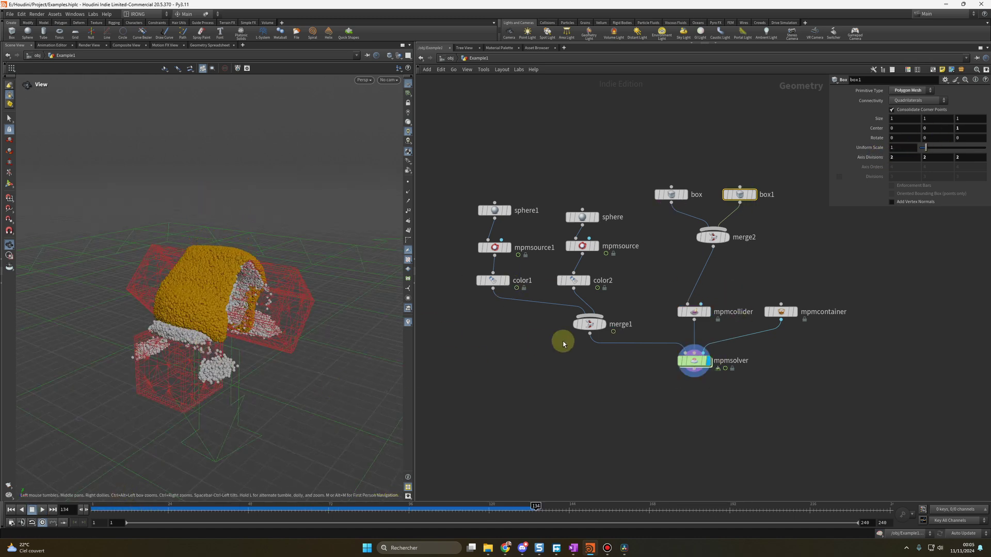
# Compare the mpmcollider collision geometry with the original merged boxes from merge2.
pyautogui.click(711, 312)
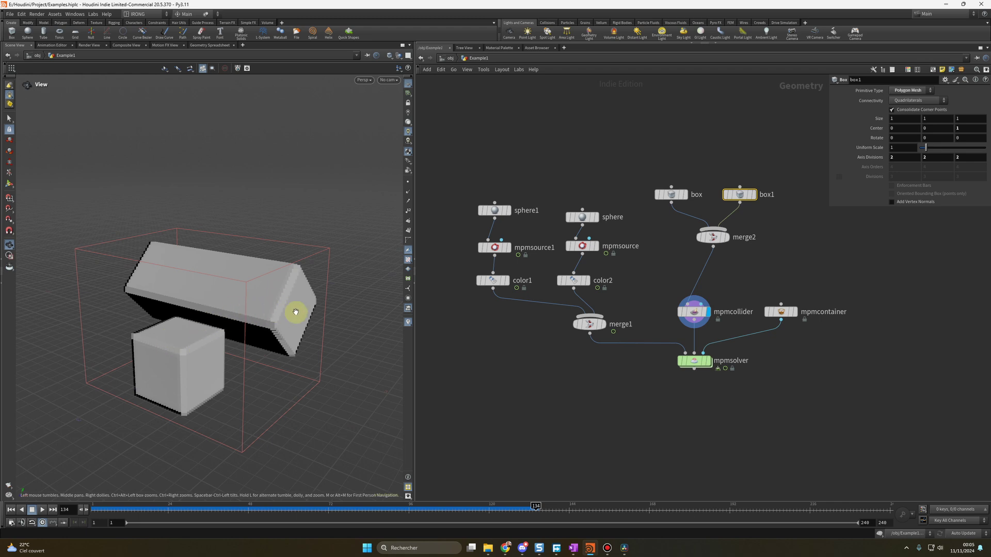
pyautogui.click(728, 238)
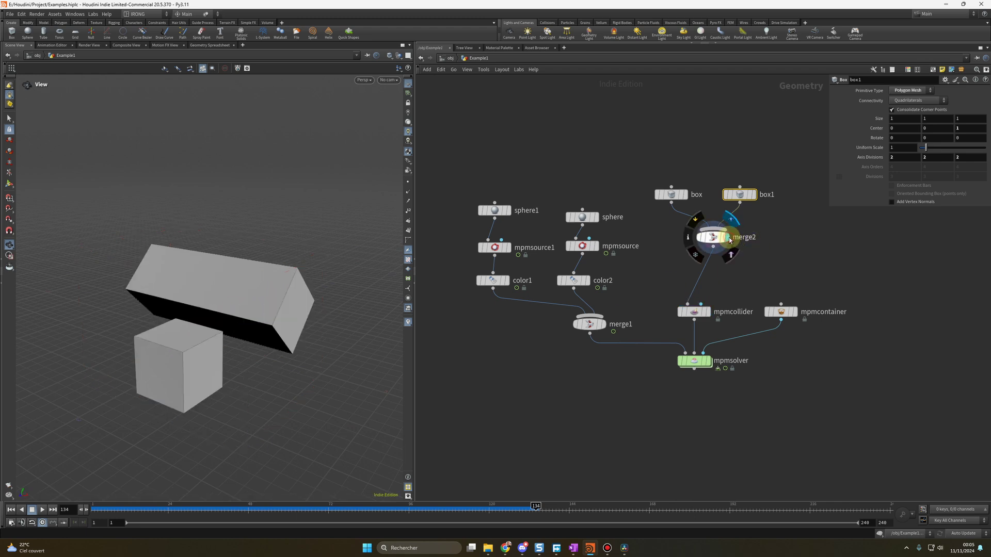
pyautogui.click(711, 312)
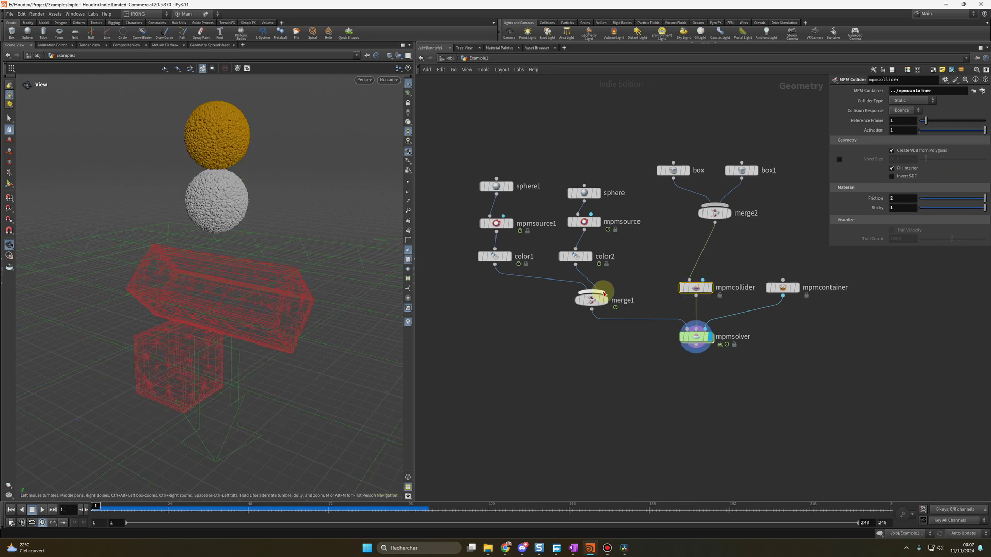
# Disconnect color1 from merge1 and simulate mpmsource alone with its behavior set to Sandy.
pyautogui.press('y')
pyautogui.moveTo(551, 263); pyautogui.dragTo(538, 302)
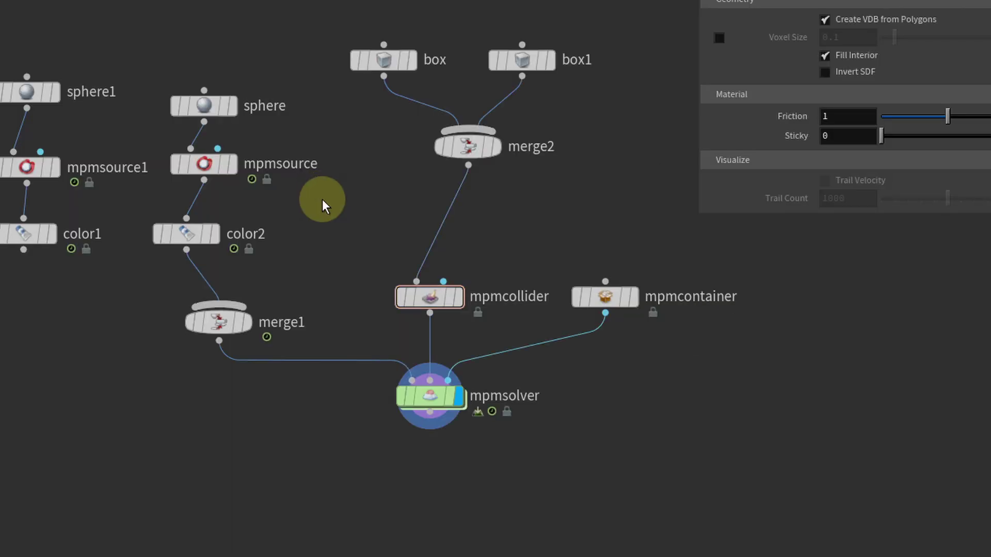
pyautogui.click(577, 223)
pyautogui.click(847, 160)
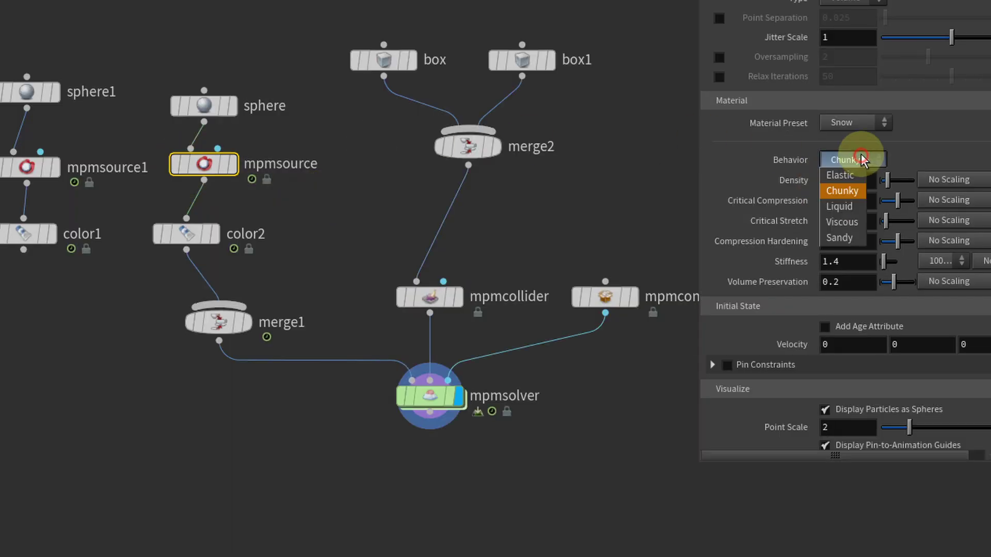
pyautogui.click(840, 235)
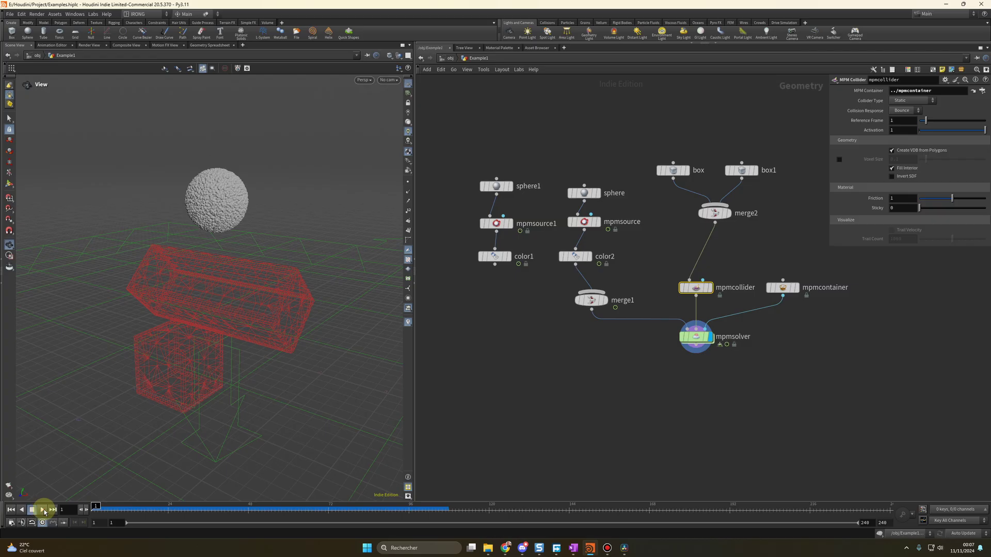
pyautogui.click(43, 510)
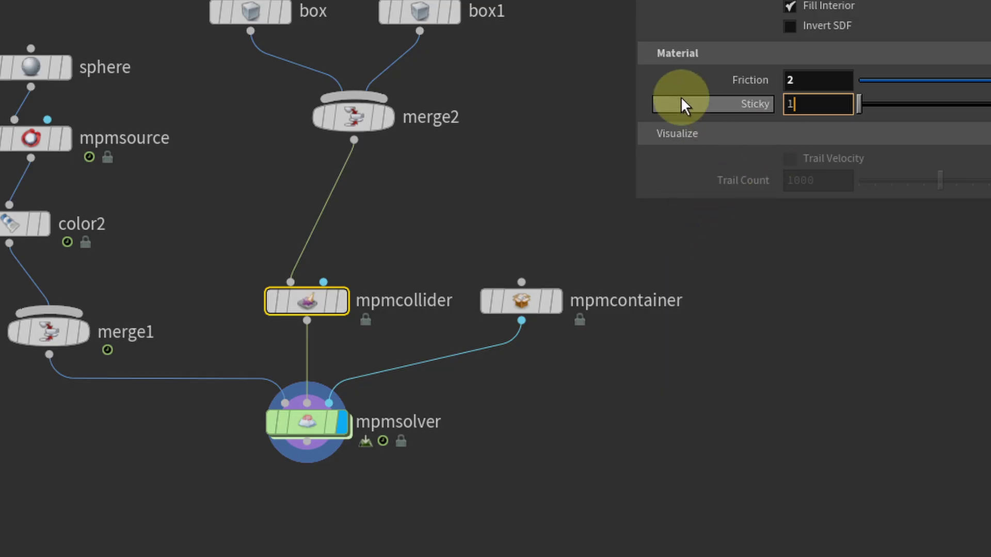
# Set the mpmcollider friction to 2 and sticky to 1.
pyautogui.click(682, 98)
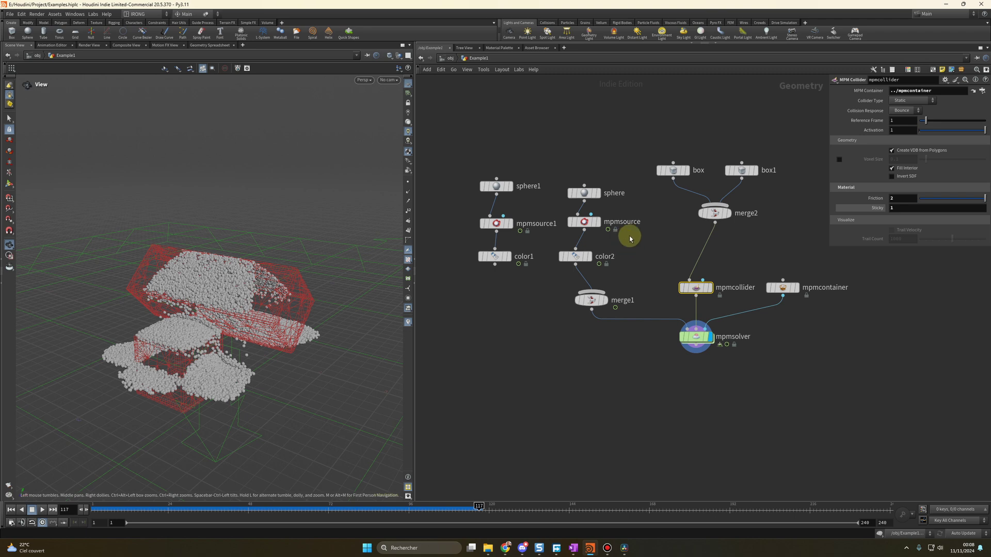
# Review the mpmcontainer's particle separation setting and add a Box node above mpmcontainer.
pyautogui.click(783, 287)
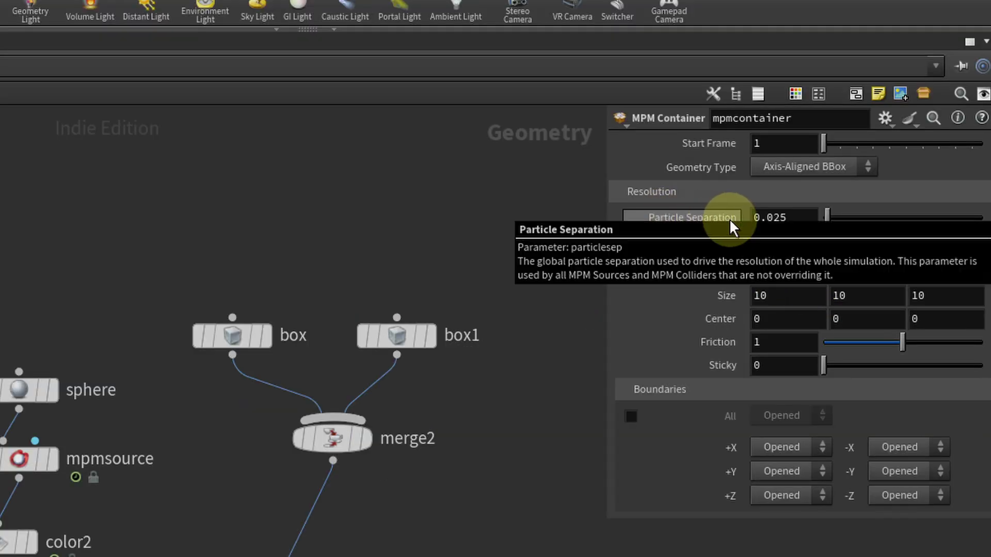
pyautogui.moveTo(710, 226)
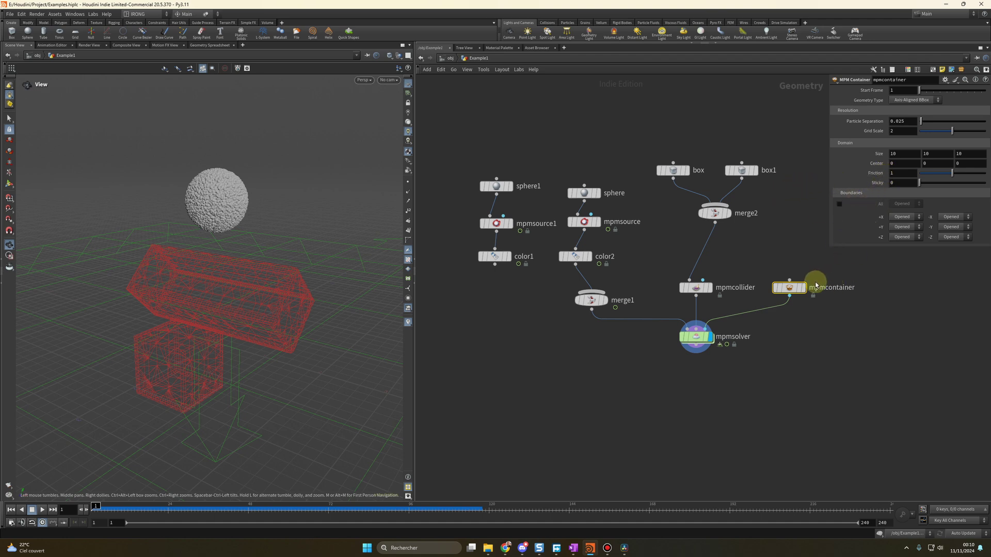
pyautogui.press('Tab')
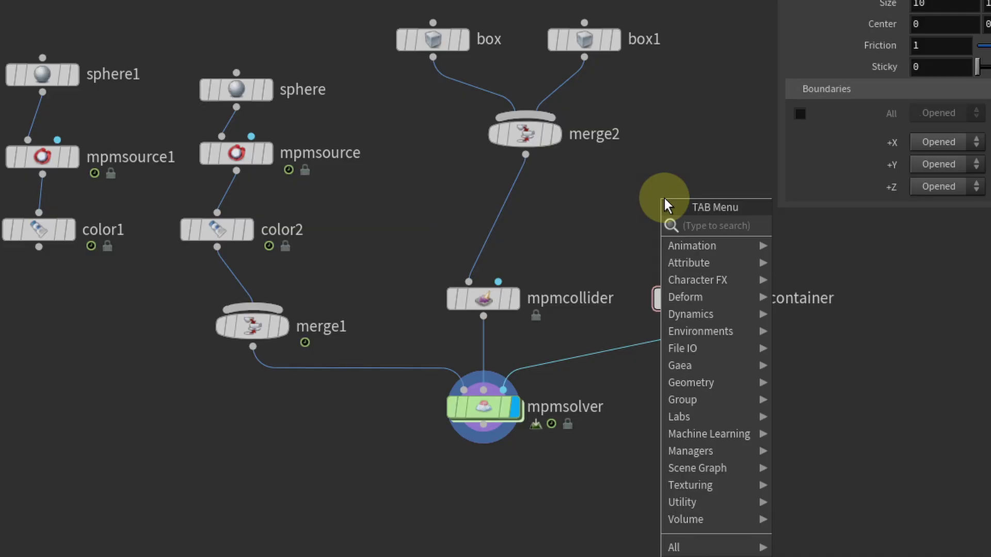
pyautogui.write('box')
pyautogui.press('Return')
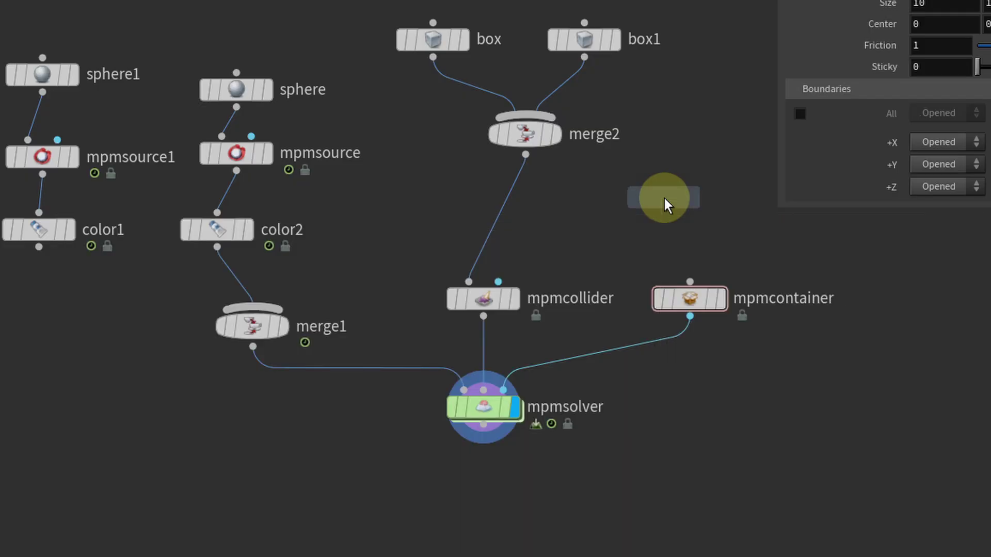
pyautogui.click(665, 198)
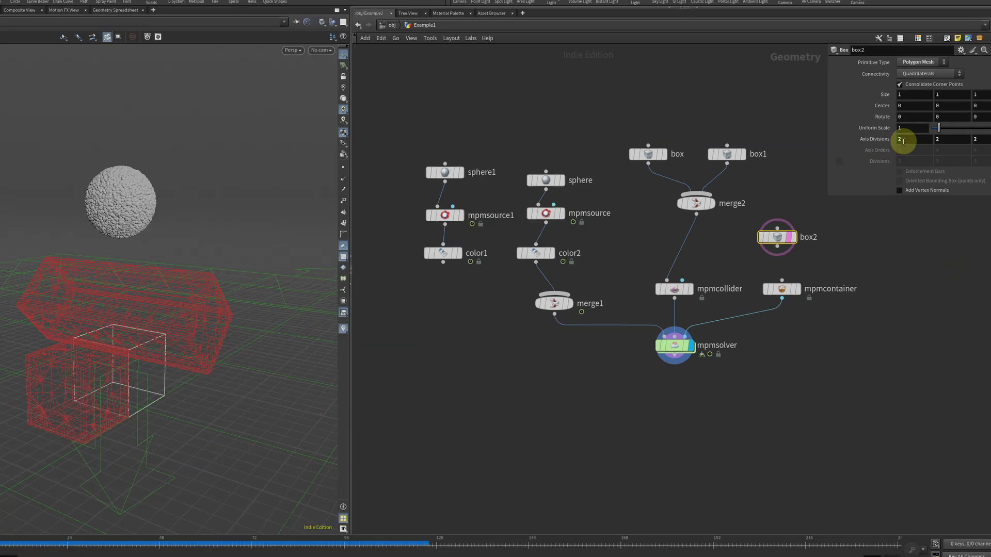
# Set box2's uniform scale to 5 and its Y center to 1.8, and connect it to the mpmcontainer input.
pyautogui.click(902, 148)
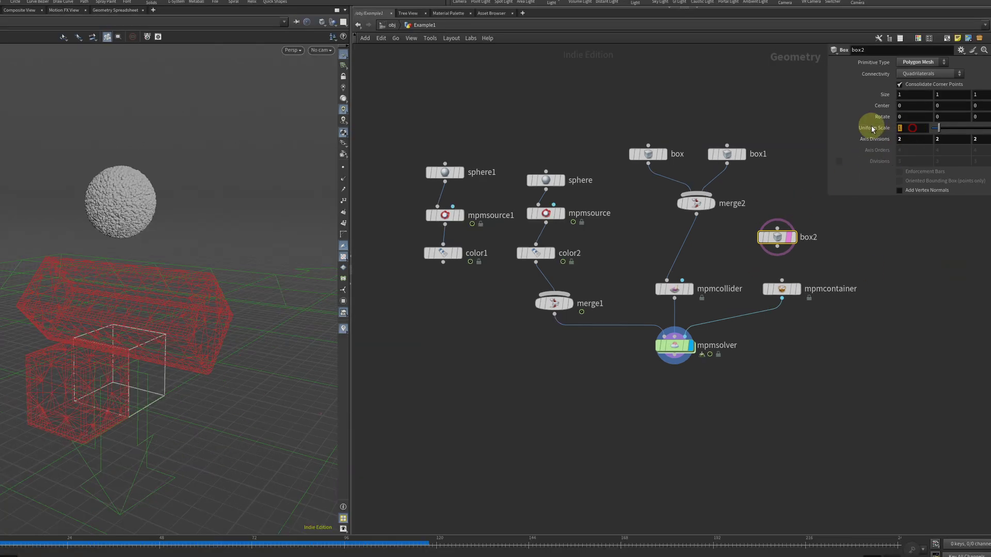
pyautogui.write('5')
pyautogui.press('Return')
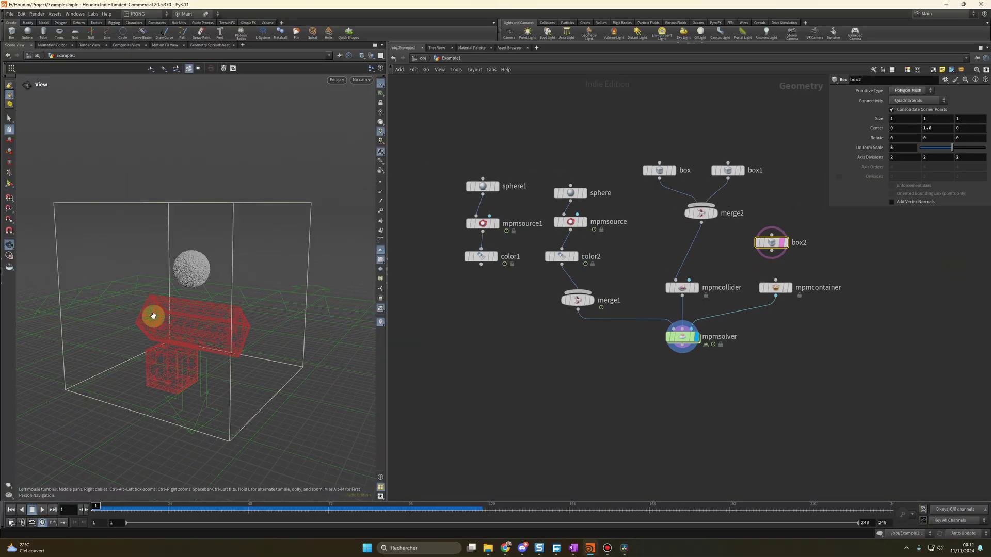
pyautogui.moveTo(772, 252); pyautogui.dragTo(776, 282)
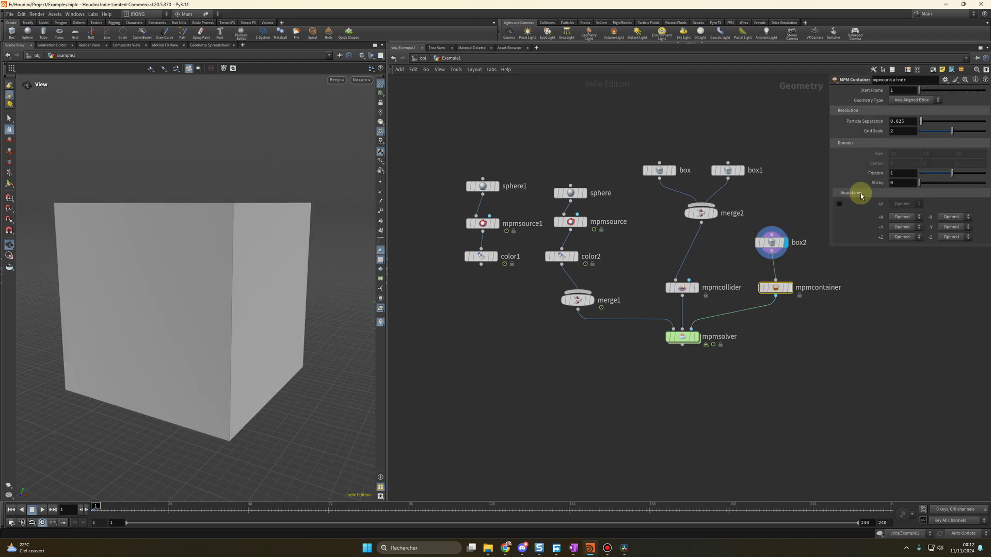
# Set all mpmcontainer boundaries together to Delete and play the simulation with mpmsolver displayed.
pyautogui.click(839, 205)
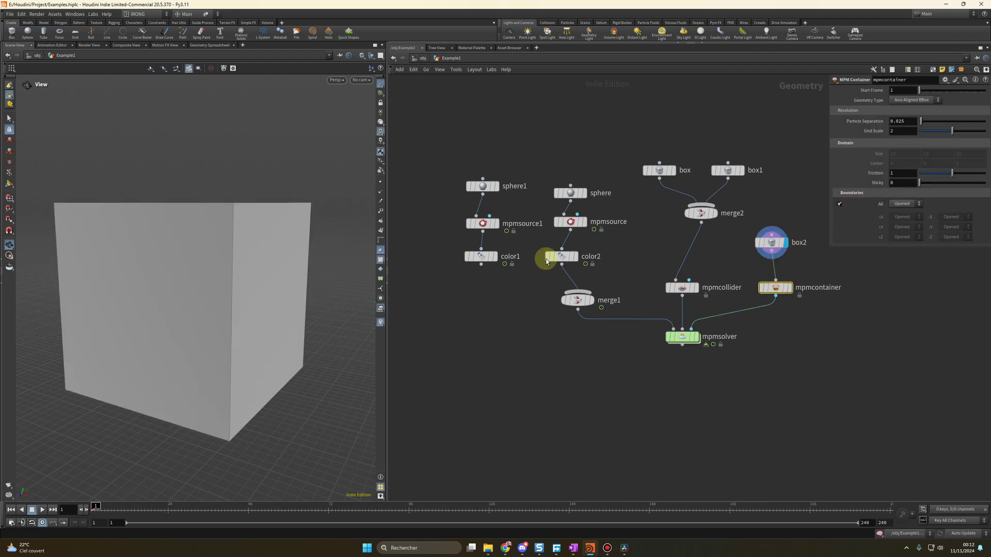
pyautogui.click(906, 204)
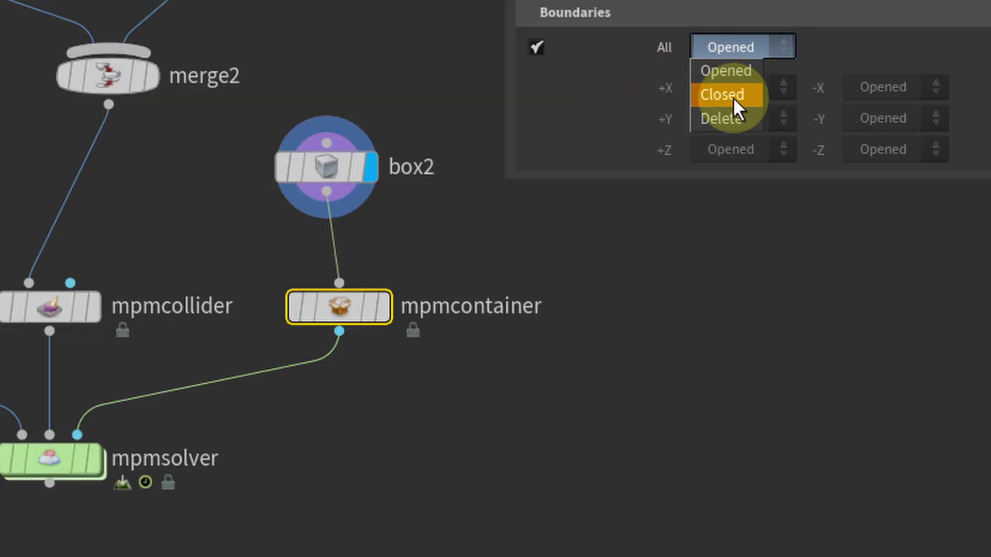
pyautogui.click(723, 119)
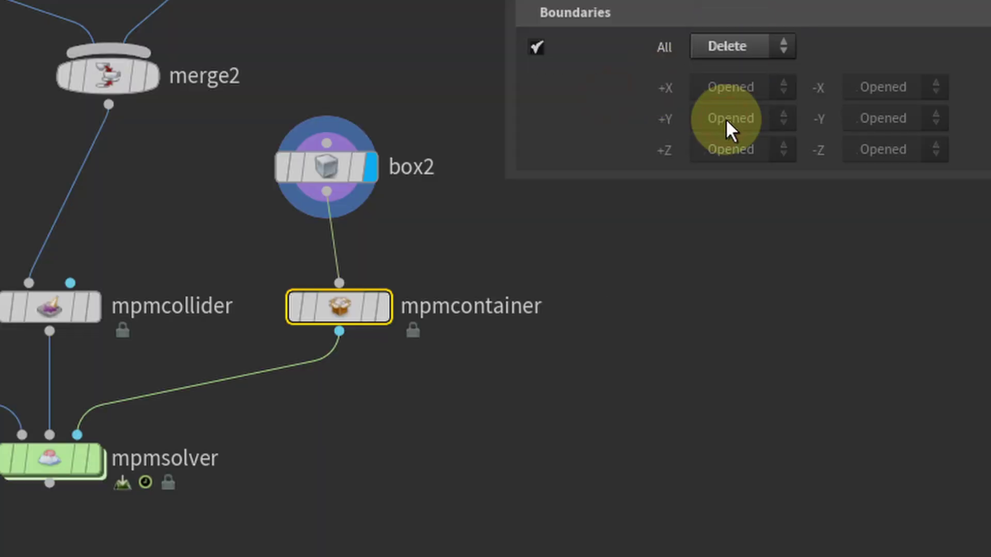
pyautogui.click(43, 510)
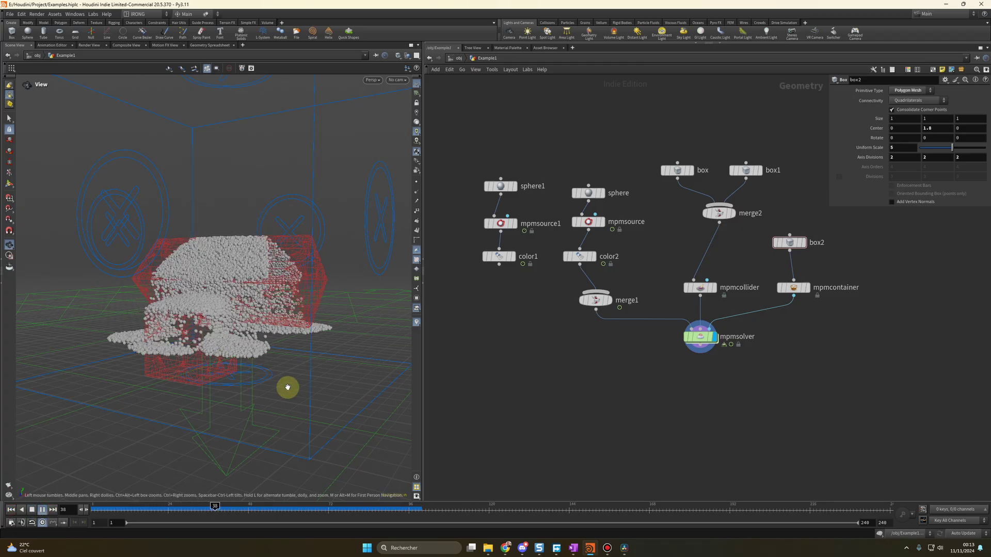
pyautogui.click(31, 510)
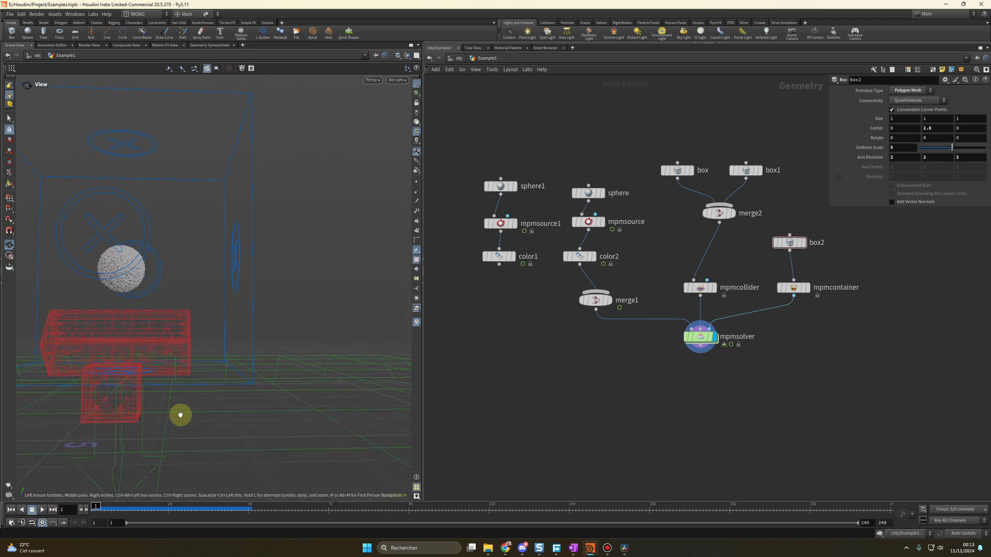
pyautogui.moveTo(181, 430); pyautogui.dragTo(217, 422)
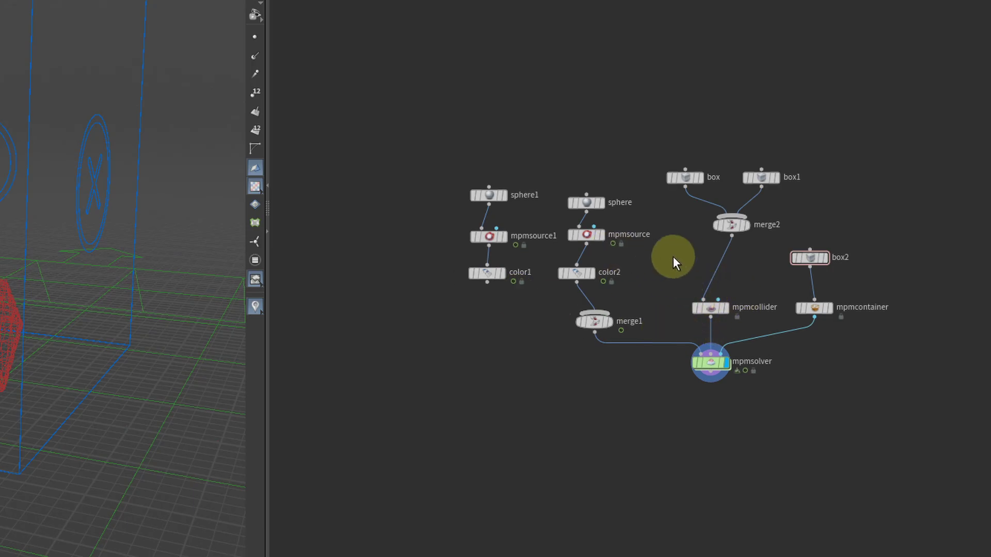
# Review the mpmsolver outputs and how mpmsource, mpmcollider and mpmcontainer feed into the solver.
pyautogui.click(711, 363)
pyautogui.scroll(4, 752, 383)
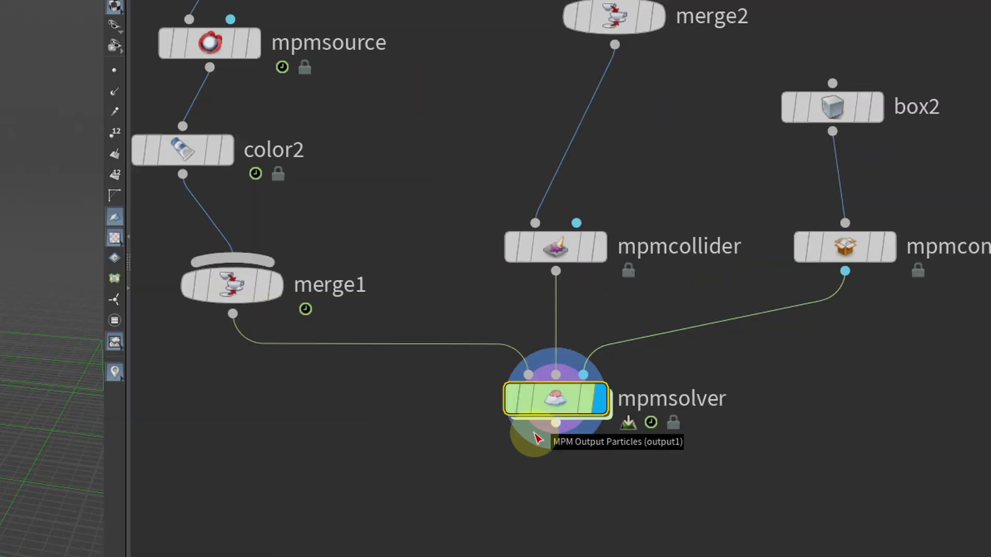
pyautogui.moveTo(578, 410)
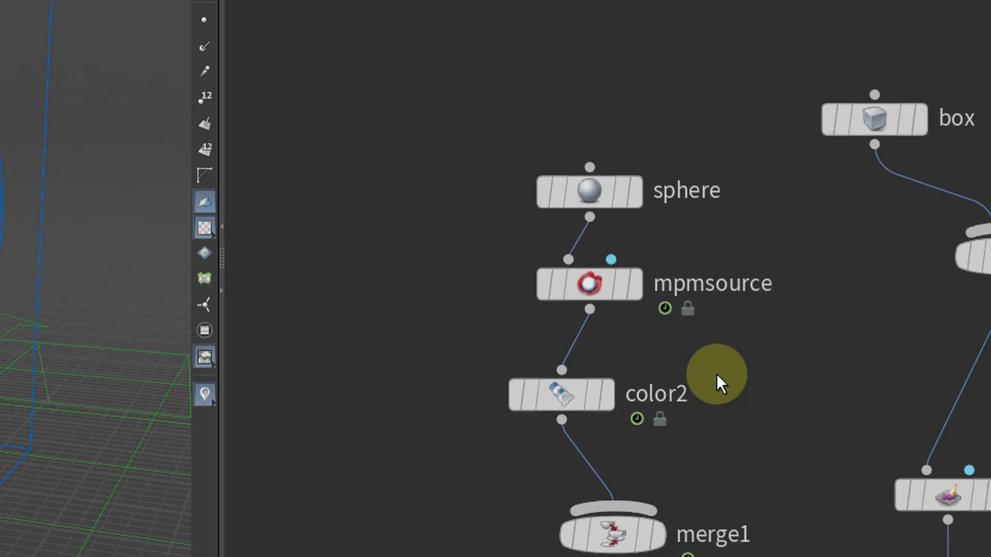
pyautogui.moveTo(449, 258); pyautogui.dragTo(682, 320)
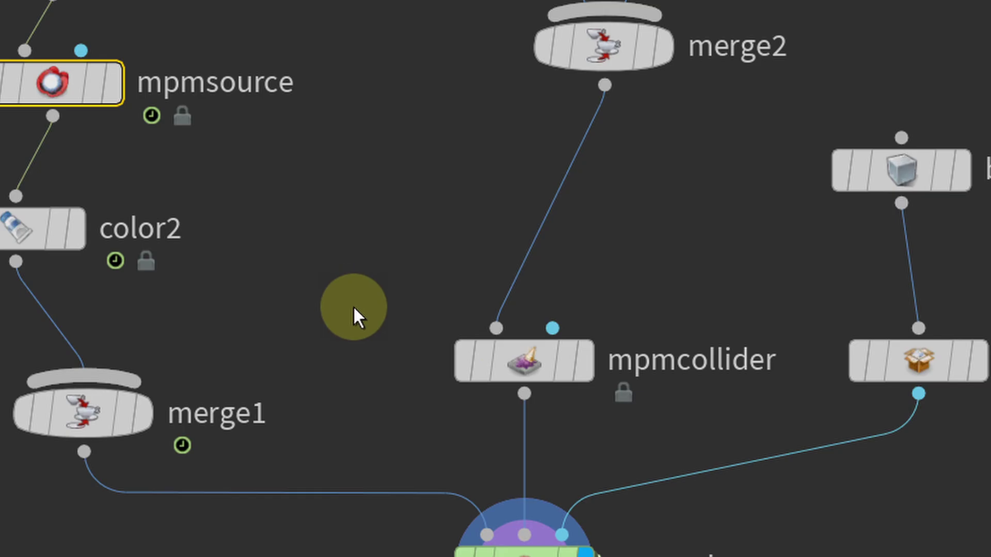
pyautogui.moveTo(644, 384)
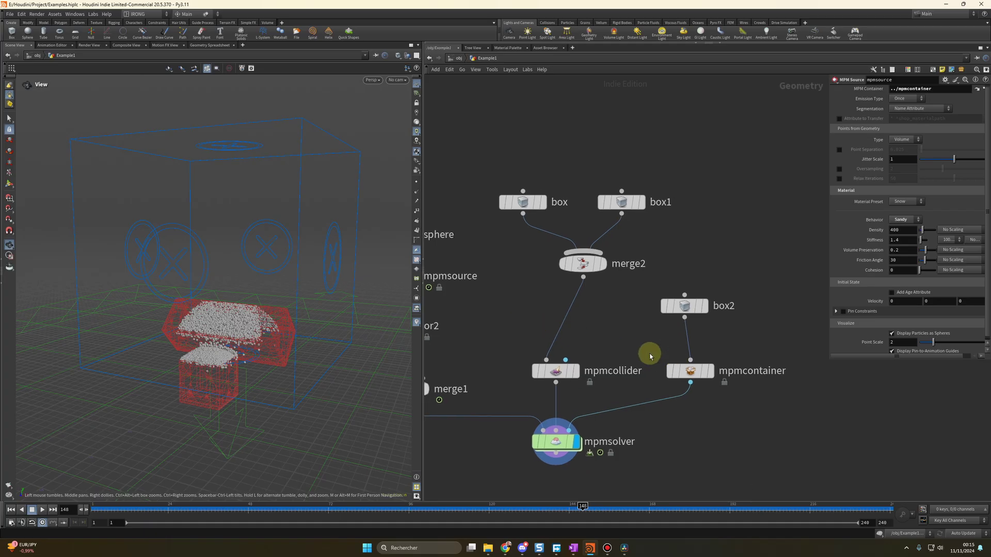
pyautogui.moveTo(960, 386)
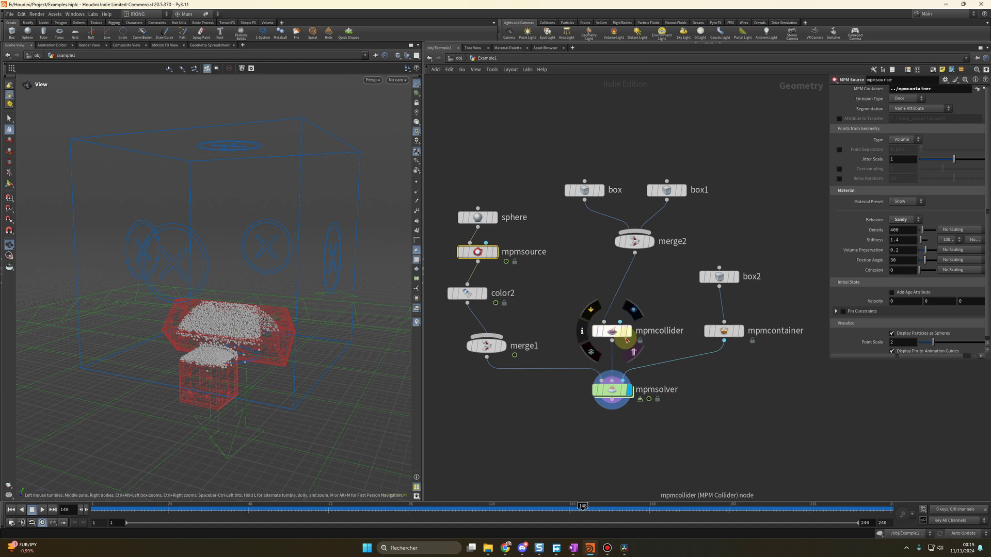
pyautogui.scroll(-3, 671, 364)
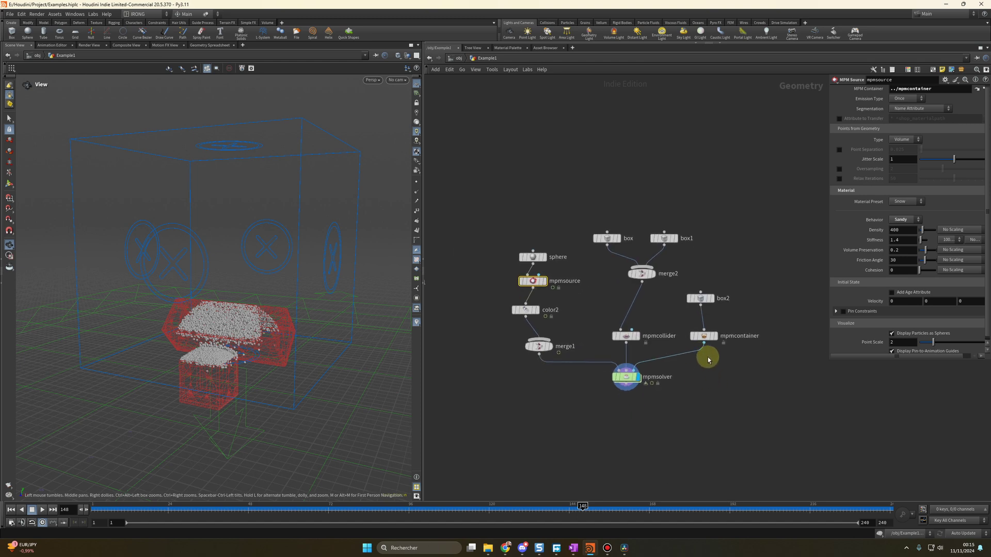
# Delete the geometry, color and merge nodes feeding the MPM source and collider, and reposition box2 above mpmcontainer.
pyautogui.hotkey('ctrl', 'z')
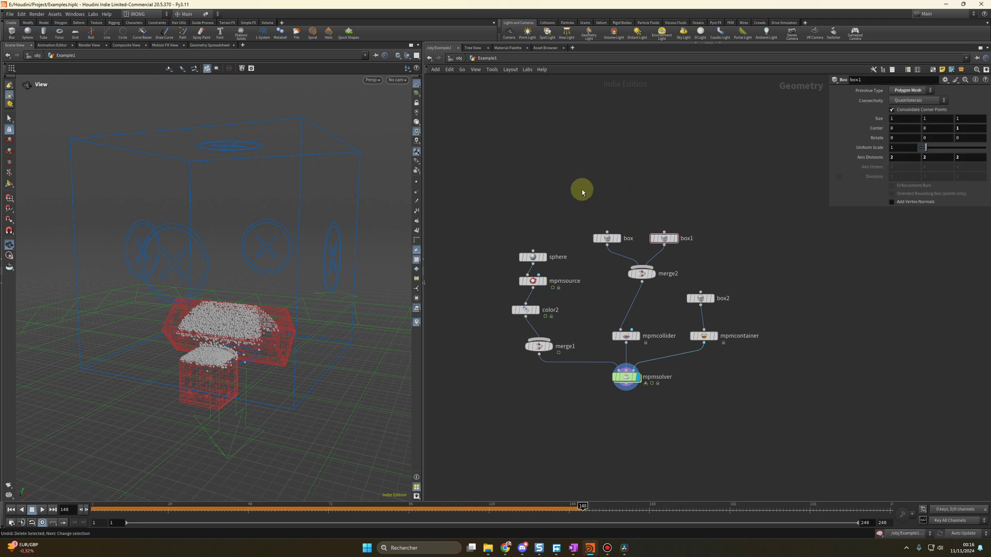
pyautogui.moveTo(581, 192); pyautogui.dragTo(672, 293)
pyautogui.press('Delete')
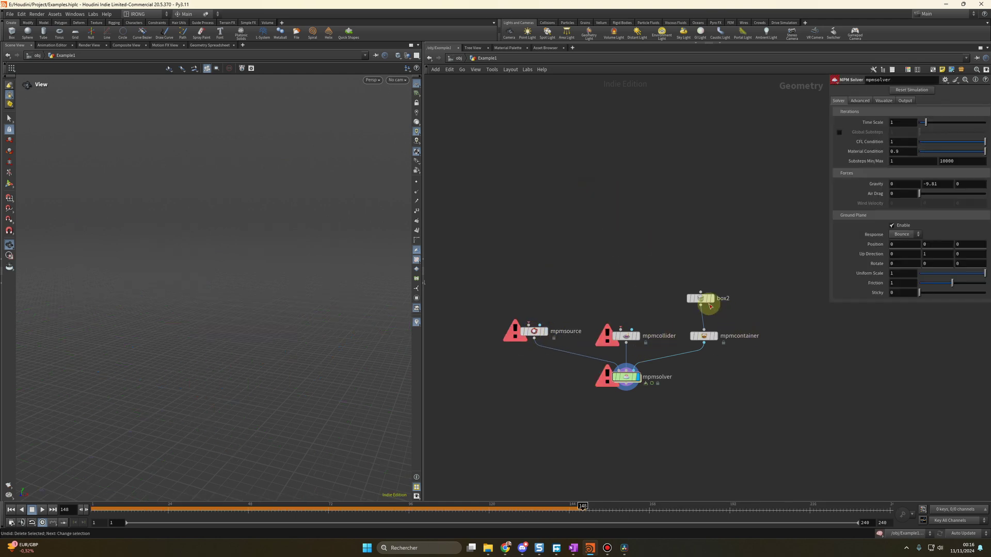
pyautogui.moveTo(706, 299); pyautogui.dragTo(725, 292)
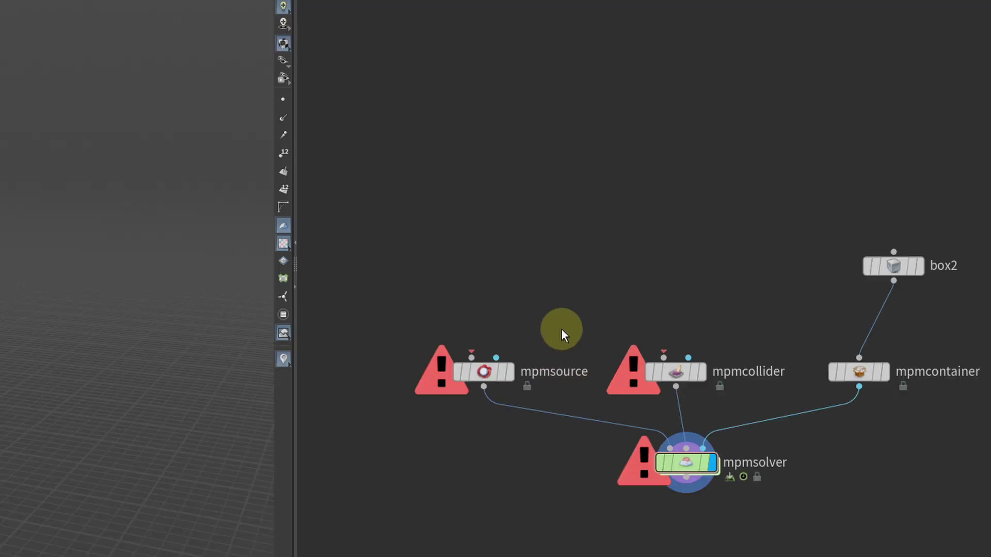
# Add a new Box node above mpmsource.
pyautogui.scroll(-1, 567, 309)
pyautogui.press('Tab')
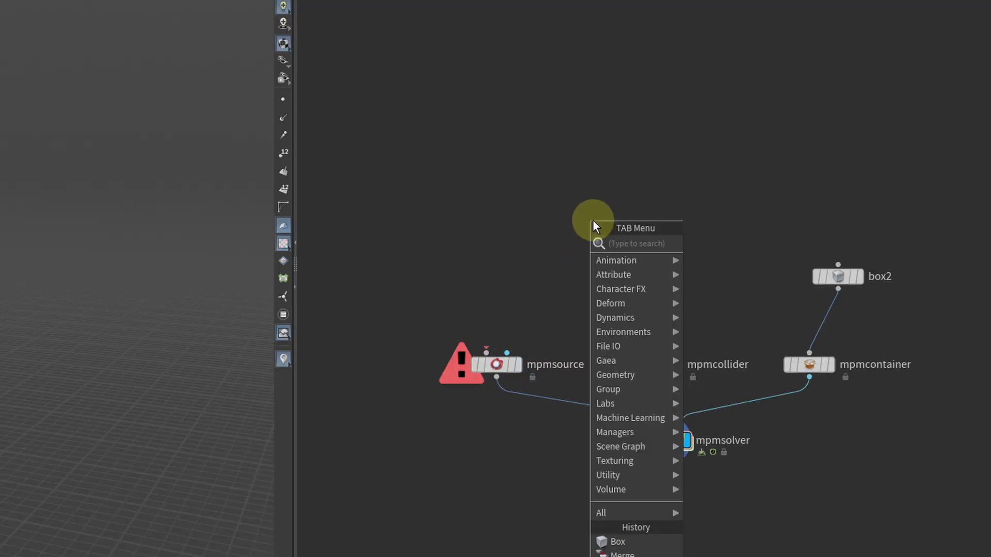
pyautogui.write('box')
pyautogui.press('Return')
pyautogui.click(476, 182)
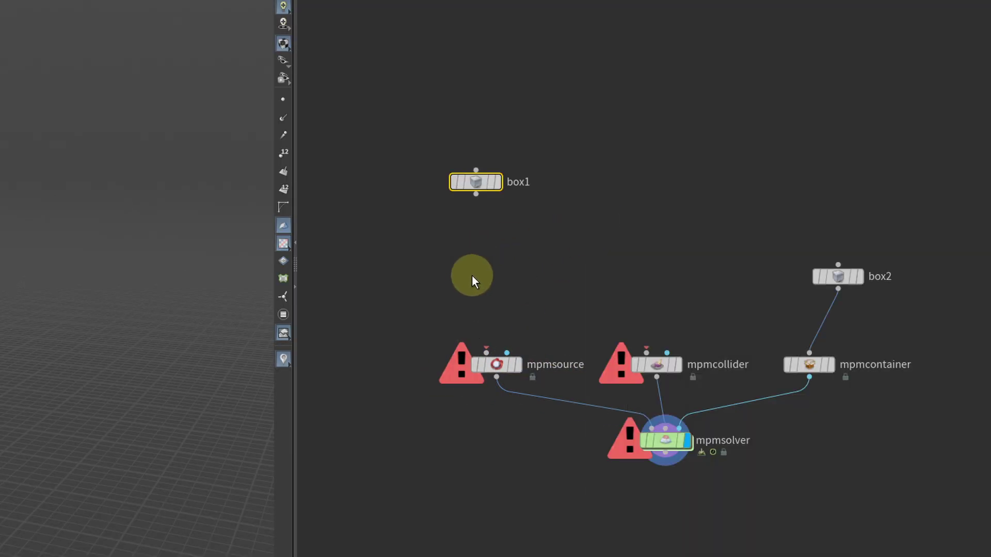
# Append a Transform node to the output of box1 and display it.
pyautogui.moveTo(479, 208); pyautogui.dragTo(477, 233)
pyautogui.write('tra')
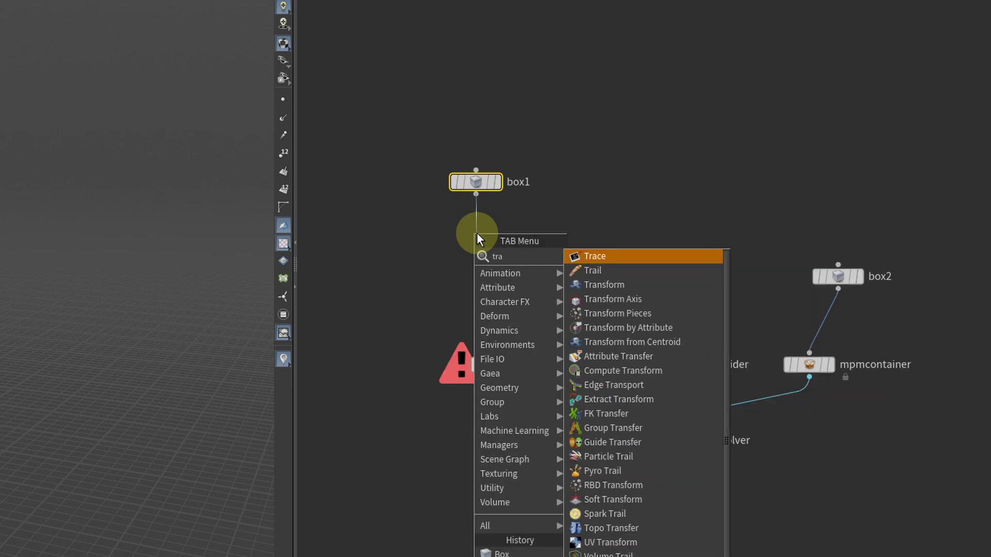
pyautogui.write('ns')
pyautogui.press('Return')
pyautogui.click(497, 233)
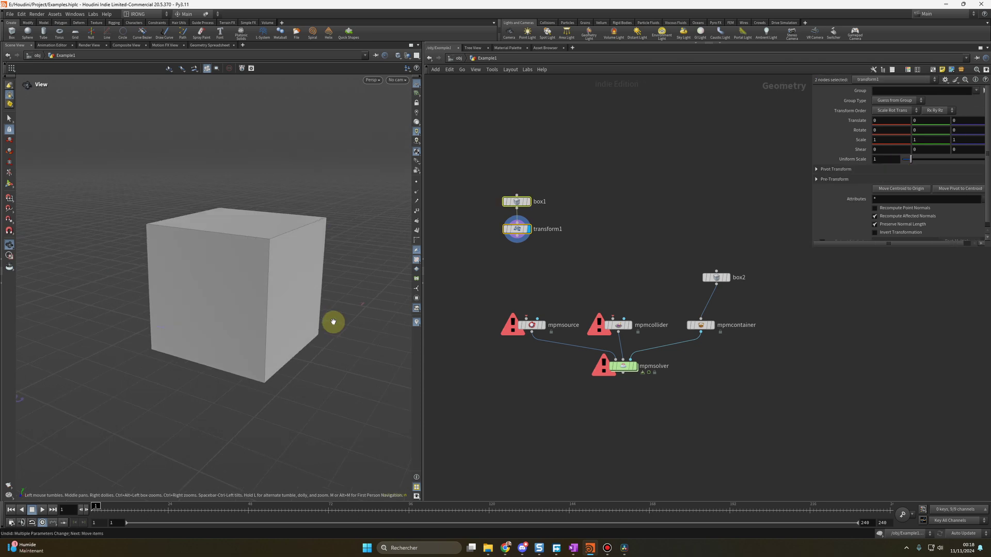
# Set transform1's Y scale to 0.1 and view the flattened box from the front.
pyautogui.moveTo(333, 321); pyautogui.dragTo(338, 312)
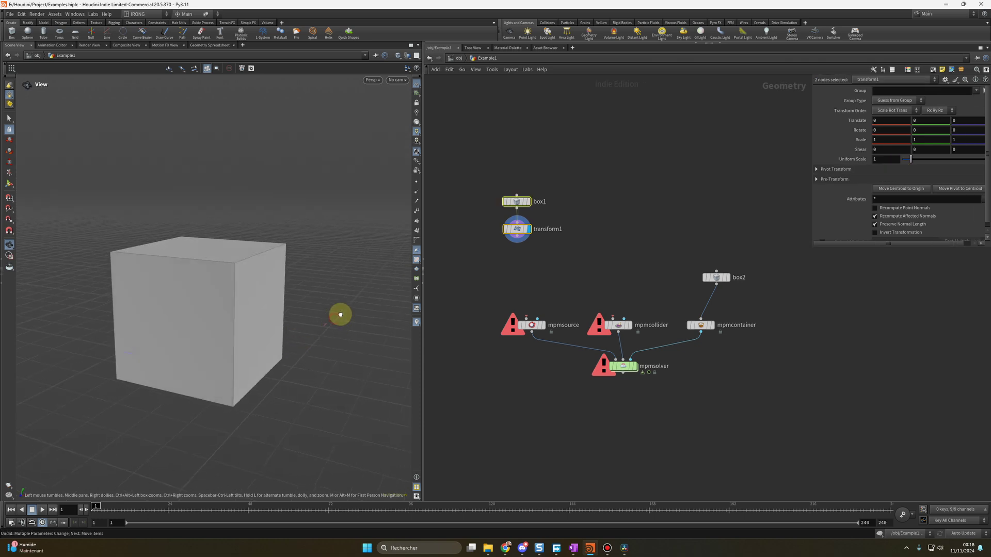
pyautogui.click(928, 139)
pyautogui.write('0.')
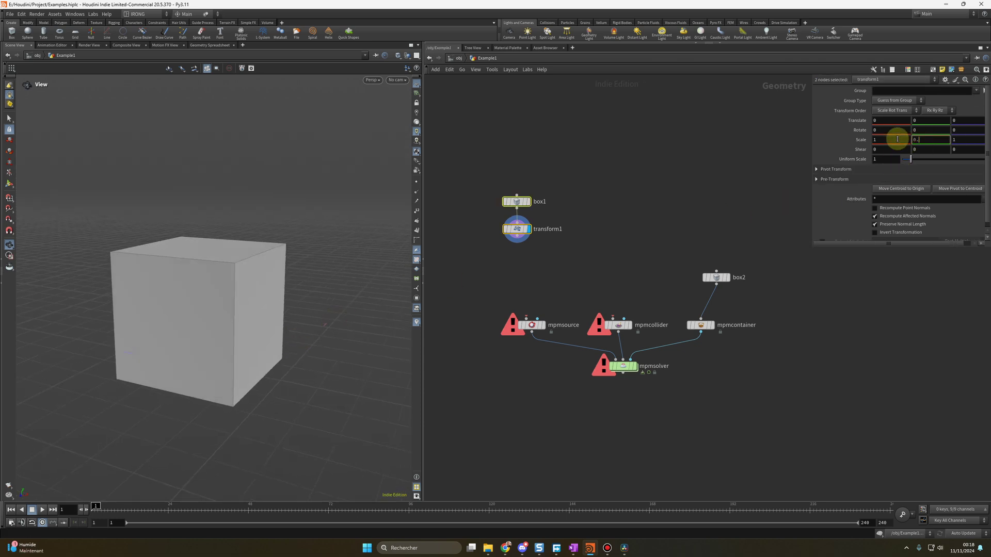
pyautogui.write('1')
pyautogui.press('Return')
pyautogui.moveTo(422, 297); pyautogui.dragTo(491, 297)
pyautogui.moveTo(324, 361); pyautogui.dragTo(320, 340)
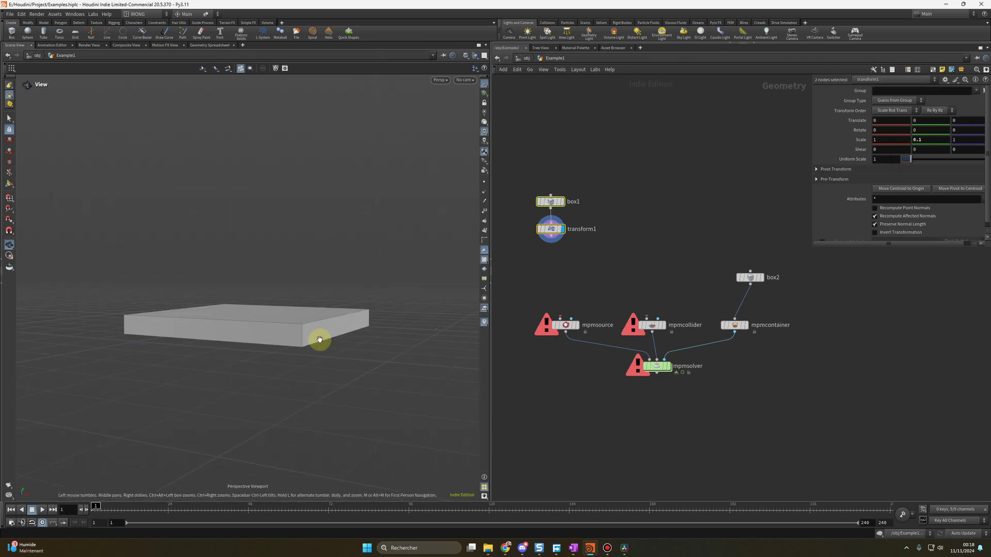
pyautogui.hotkey('space', '3')
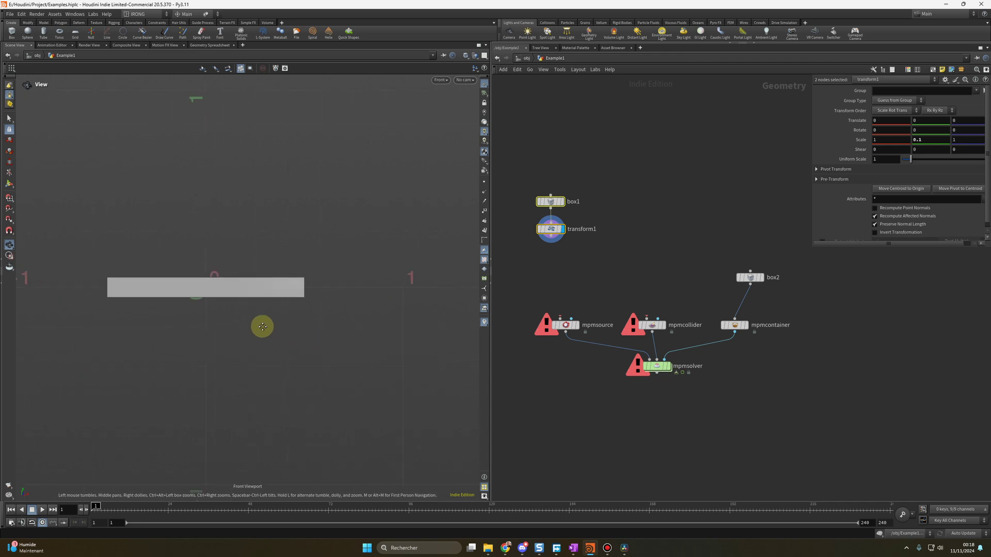
# Move box1 and transform1 higher in the network and append a Match Size node to transform1.
pyautogui.moveTo(528, 190); pyautogui.dragTo(555, 186)
pyautogui.click(552, 234)
pyautogui.press('Escape')
pyautogui.click(553, 183)
pyautogui.click(554, 197)
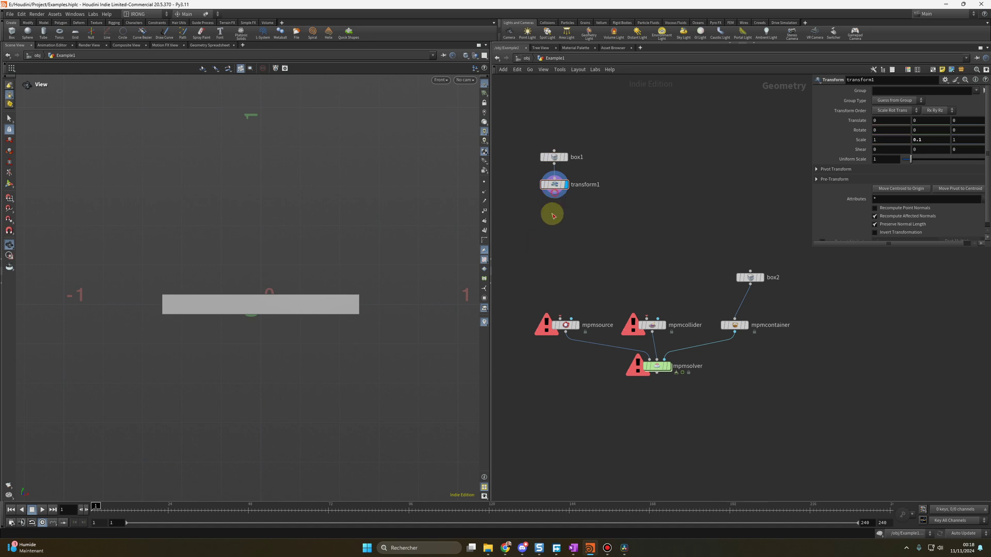
pyautogui.press('Tab')
pyautogui.write('mat')
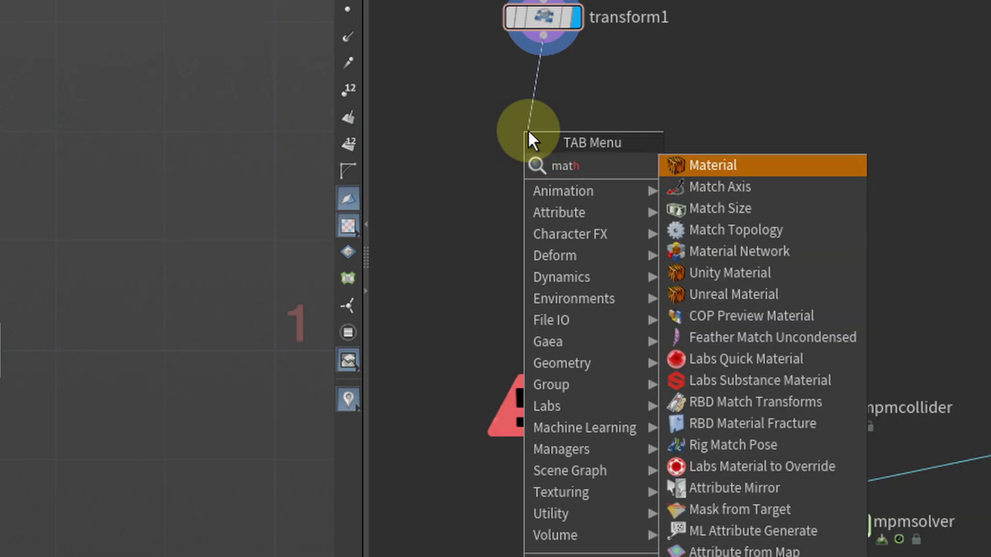
pyautogui.press('Down')
pyautogui.press('Down')
pyautogui.press('Return')
# Set matchsize1's Justify Y to Min and display the node.
pyautogui.click(759, 119)
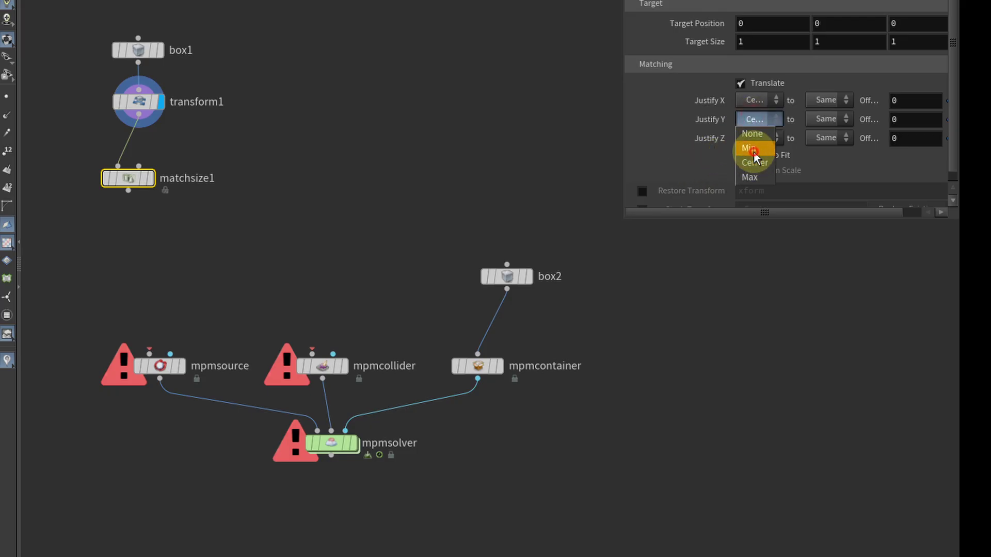
pyautogui.click(750, 148)
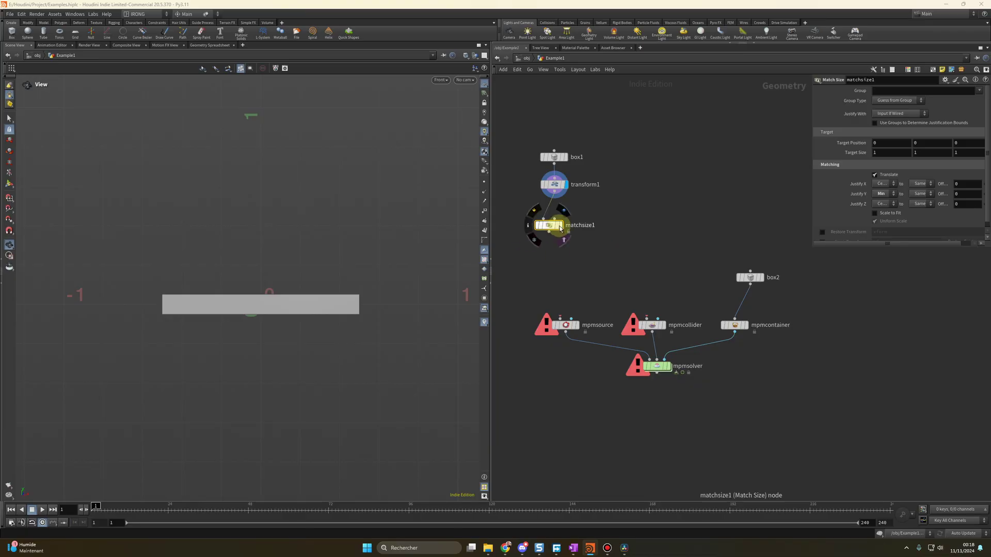
pyautogui.click(151, 178)
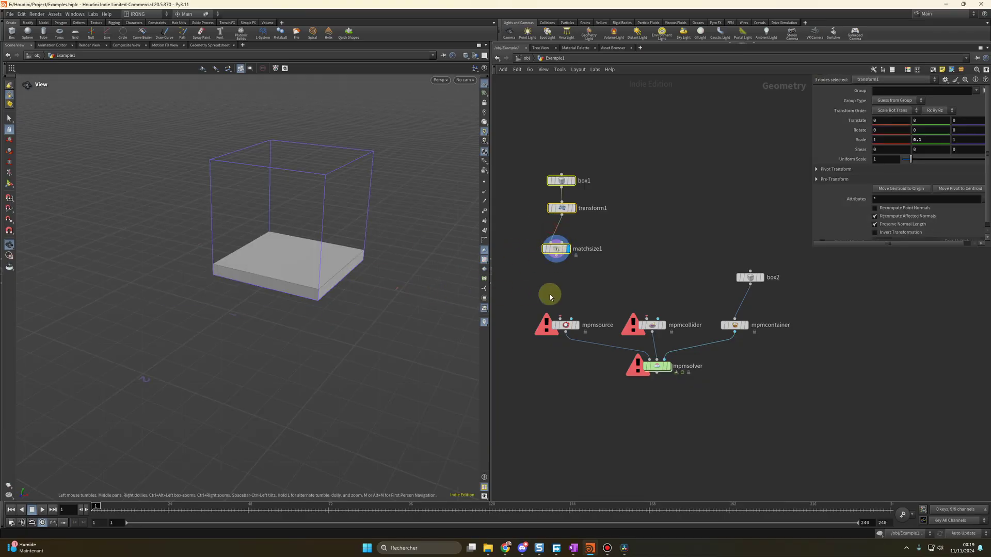
# Connect matchsize1's output to the mpmsource node and display mpmsource to view the particles.
pyautogui.moveTo(558, 262); pyautogui.dragTo(560, 320)
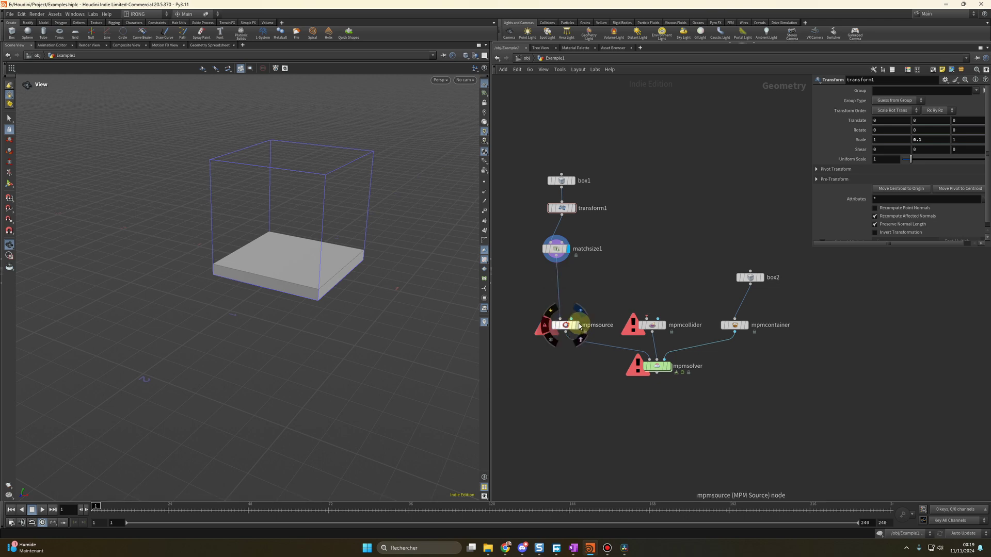
pyautogui.click(581, 311)
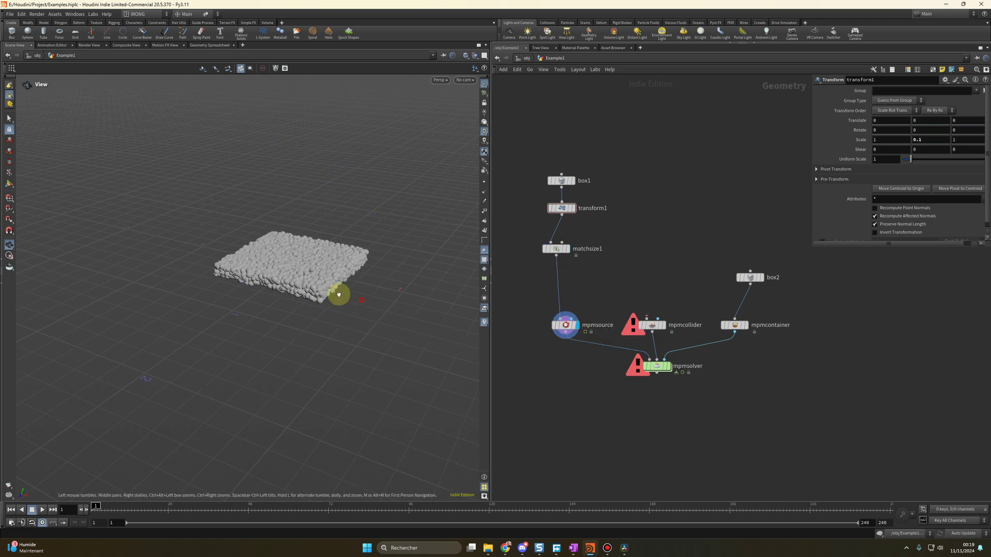
pyautogui.moveTo(375, 309); pyautogui.dragTo(320, 393, button='middle')
pyautogui.moveTo(311, 307); pyautogui.dragTo(326, 324)
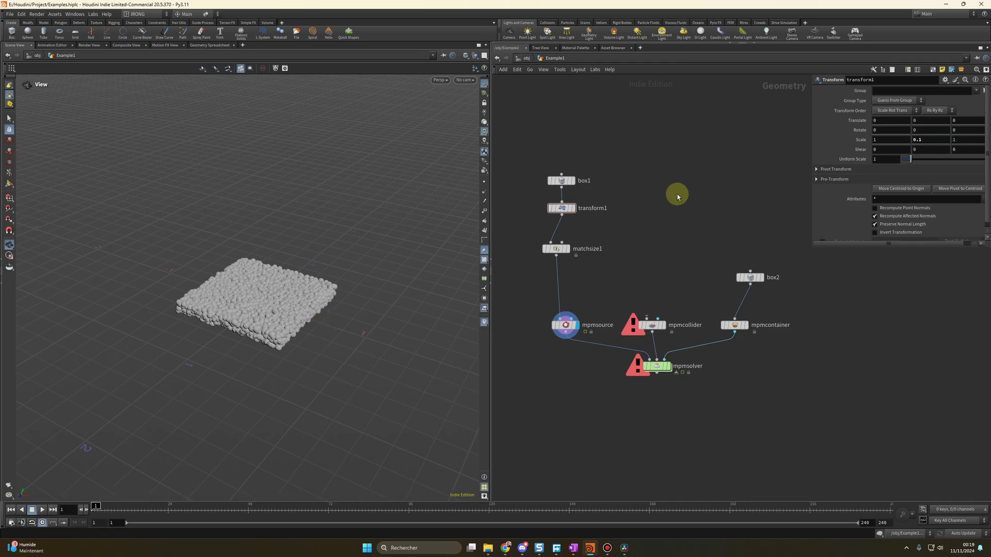
# Add a polygon sphere node above mpmcollider and append a Transform node to it.
pyautogui.press('Tab')
pyautogui.write('sphere')
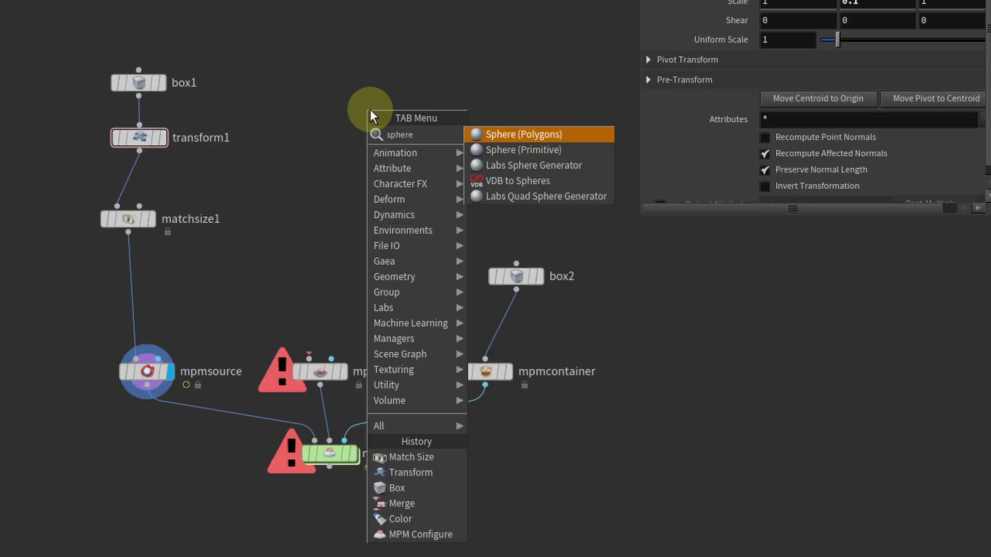
pyautogui.press('Return')
pyautogui.click(295, 111)
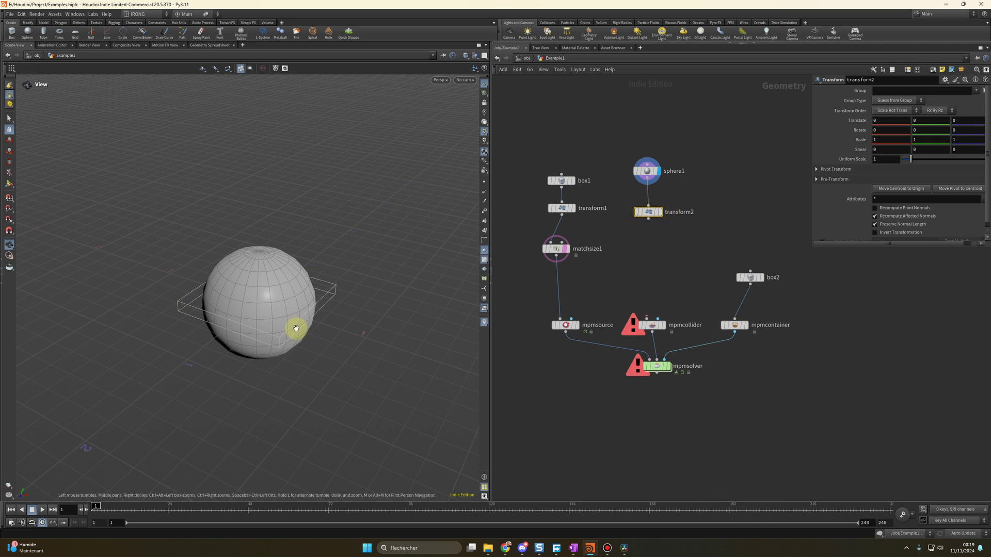
pyautogui.moveTo(294, 328); pyautogui.dragTo(275, 329)
pyautogui.moveTo(214, 334); pyautogui.dragTo(199, 334)
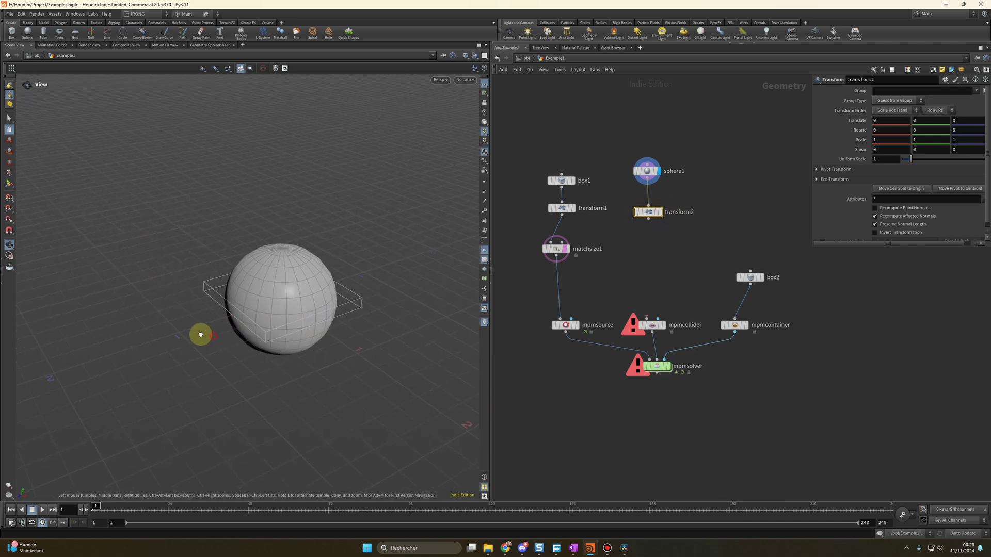
# Display transform2, move the sphere to about 0.81 on Z beside the flattened box and set Uniform Scale to 0.5.
pyautogui.moveTo(706, 239); pyautogui.dragTo(635, 217)
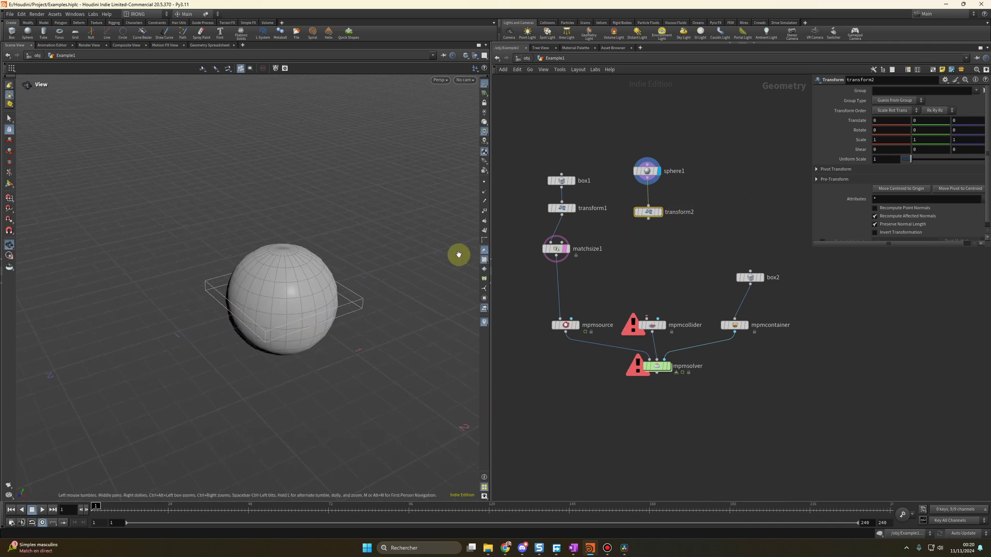
pyautogui.press('Return')
pyautogui.moveTo(258, 307); pyautogui.dragTo(167, 354)
pyautogui.click(886, 159)
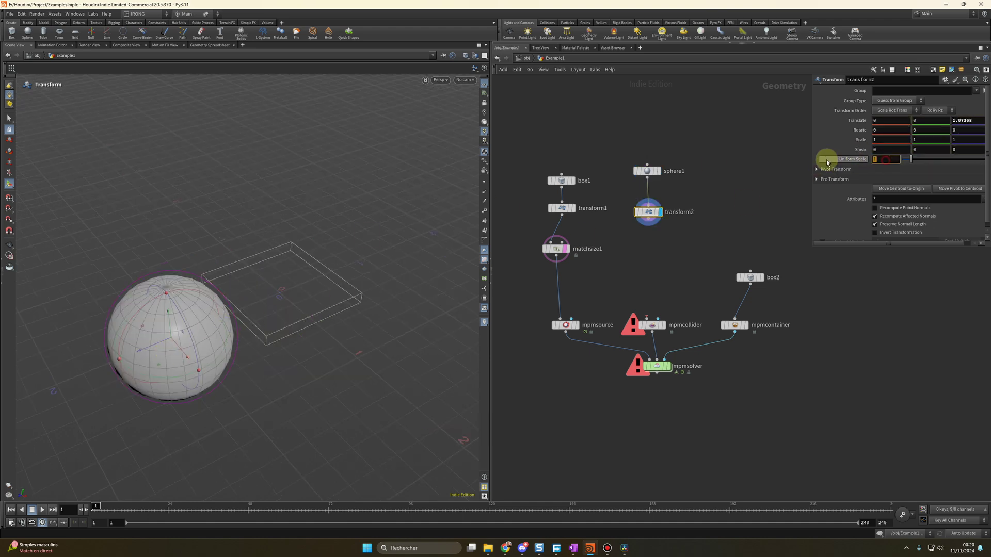
pyautogui.write('0.5')
pyautogui.press('Return')
pyautogui.press('Escape')
pyautogui.moveTo(336, 303); pyautogui.dragTo(334, 281)
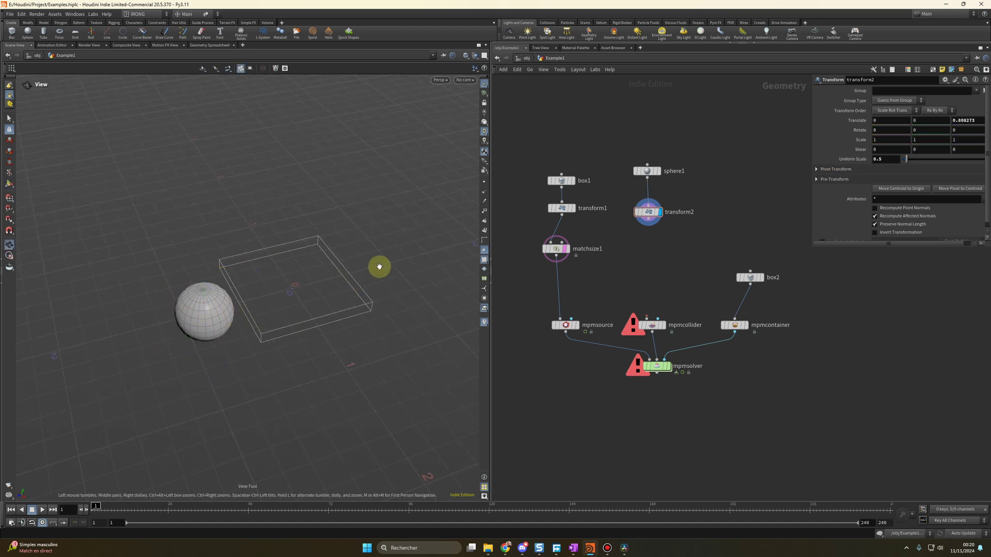
# Append another Transform node to transform2 and display it for the sphere's movement animation.
pyautogui.moveTo(651, 243); pyautogui.dragTo(651, 252)
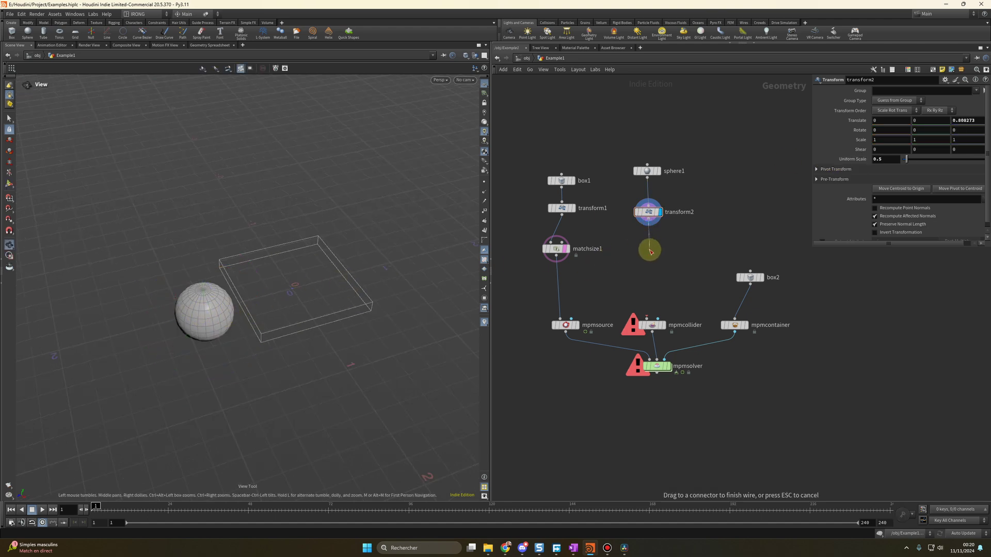
pyautogui.press('Tab')
pyautogui.write('tra')
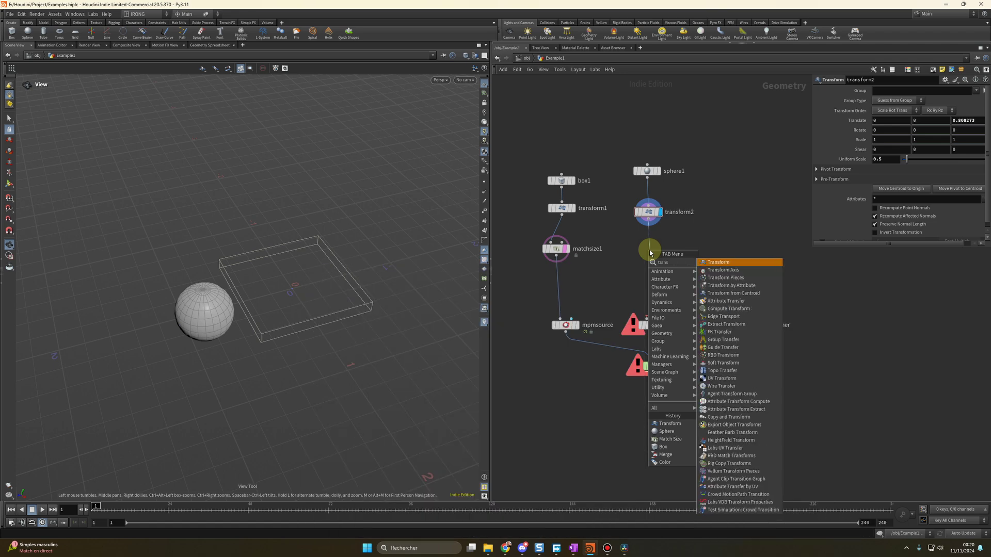
pyautogui.press('Return')
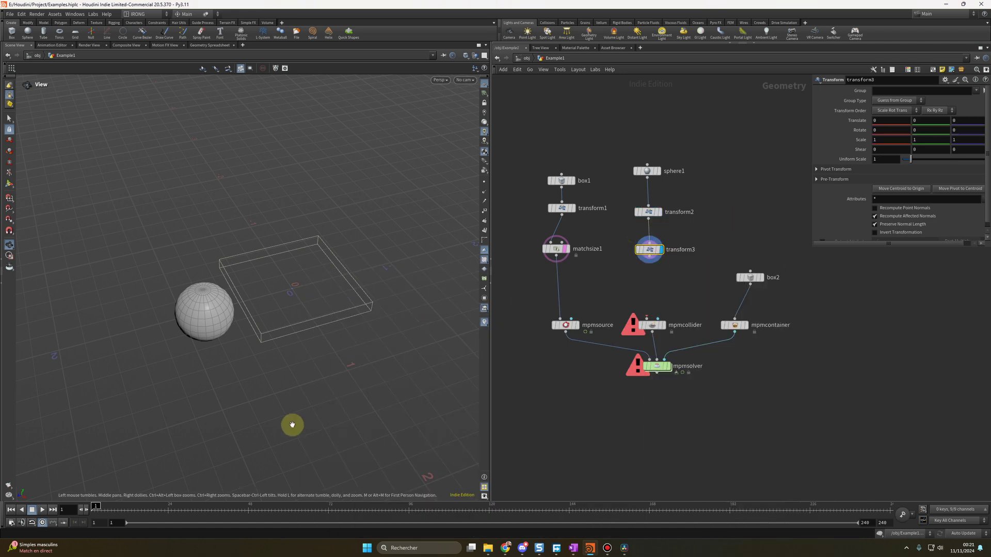
pyautogui.keyDown('alt'); pyautogui.click(965, 121); pyautogui.keyUp('alt')
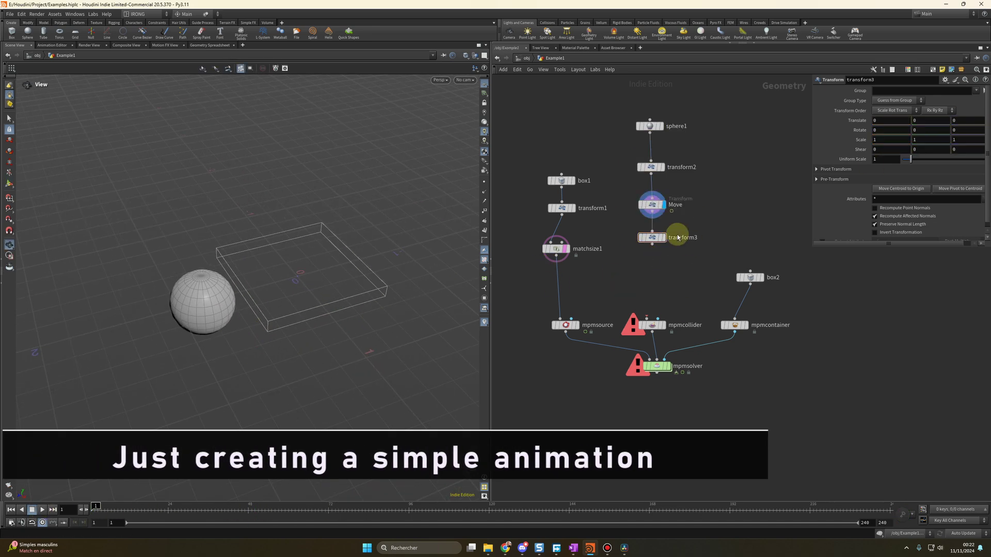
# Rename the Transform node below Move as Rotation and animate its X rotation between frames 1 and 50.
pyautogui.click(663, 237)
pyautogui.moveTo(886, 130); pyautogui.dragTo(913, 124, button='middle')
pyautogui.hotkey('ctrl', 'z')
pyautogui.keyDown('alt'); pyautogui.click(885, 129); pyautogui.keyUp('alt')
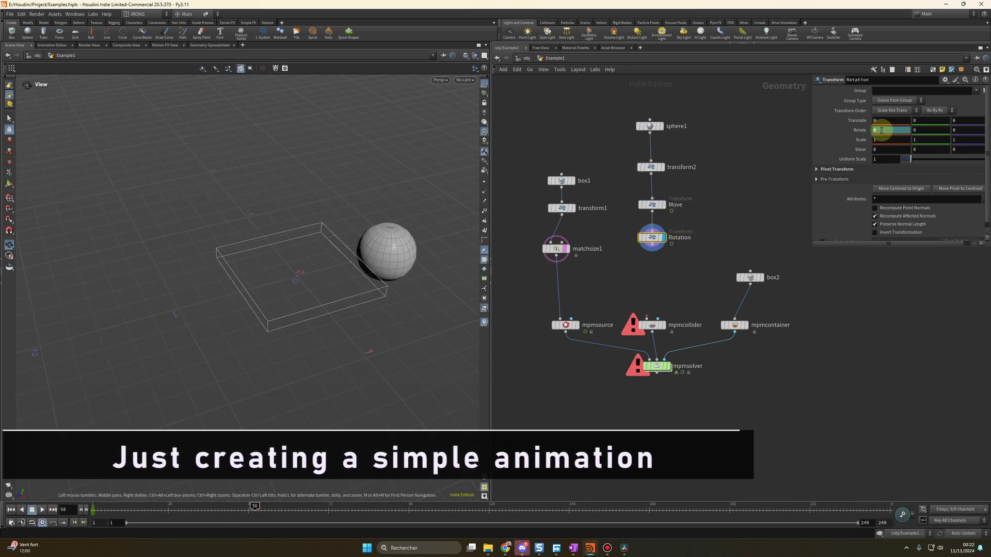
pyautogui.click(94, 508)
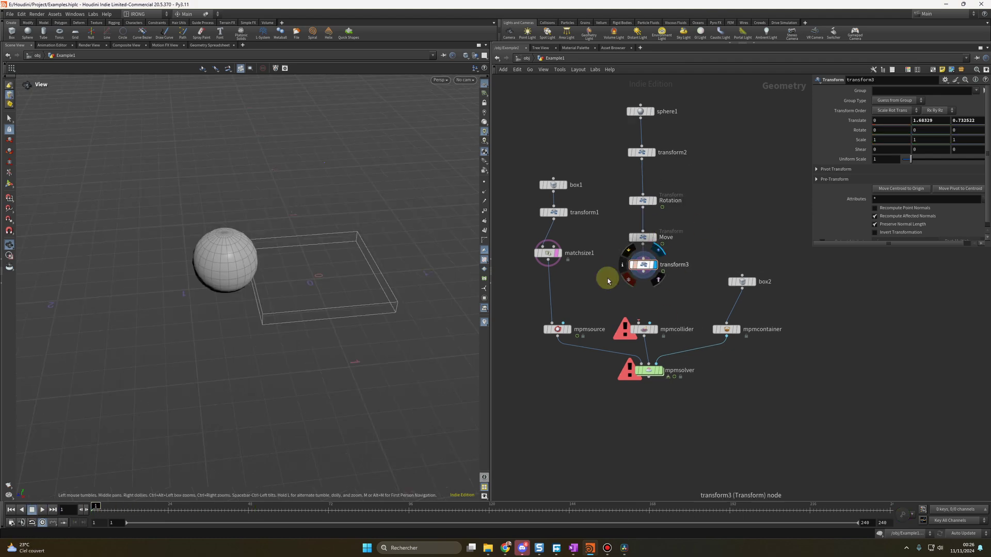
# Remove box2 from mpmcontainer's input and play back the mpmsolver simulation with the animated sphere collider.
pyautogui.click(42, 509)
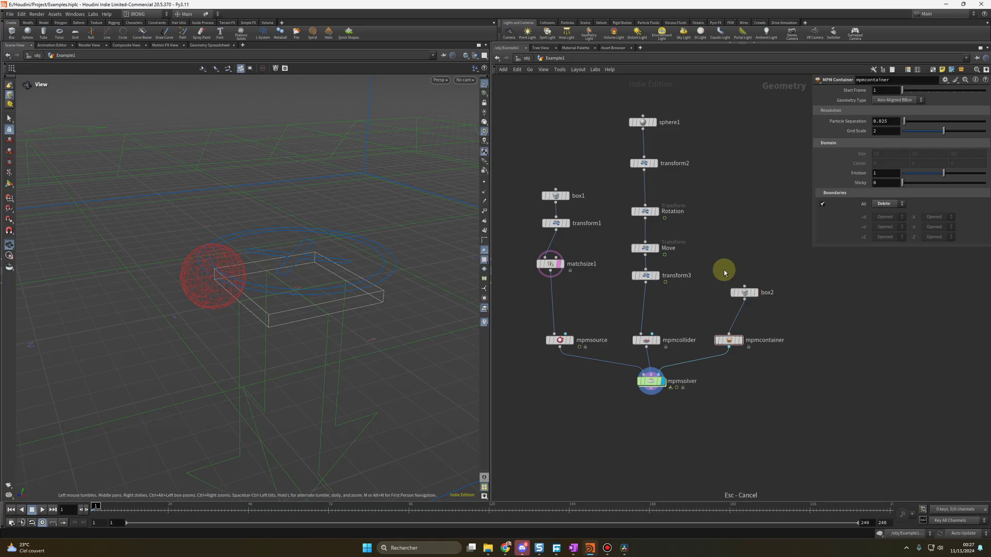
pyautogui.click(728, 340)
pyautogui.click(42, 509)
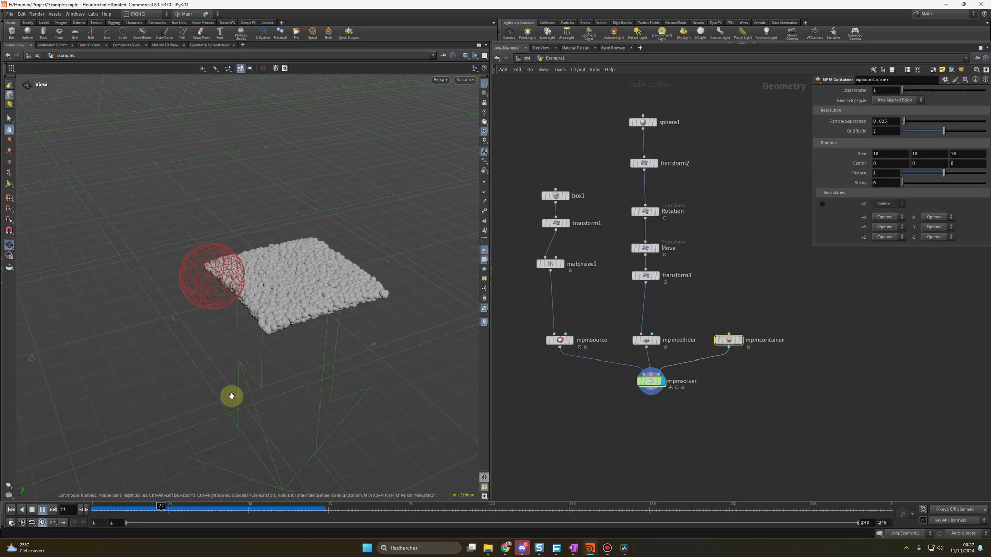
pyautogui.click(42, 510)
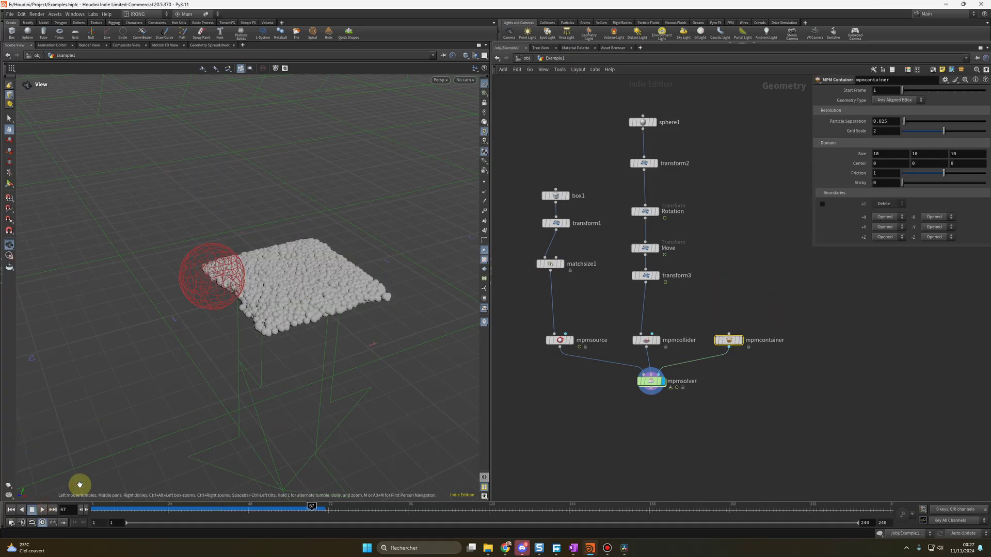
# Set mpmcollider's Collider Type to Animated (Rigid).
pyautogui.click(572, 415)
pyautogui.moveTo(583, 258); pyautogui.dragTo(689, 289)
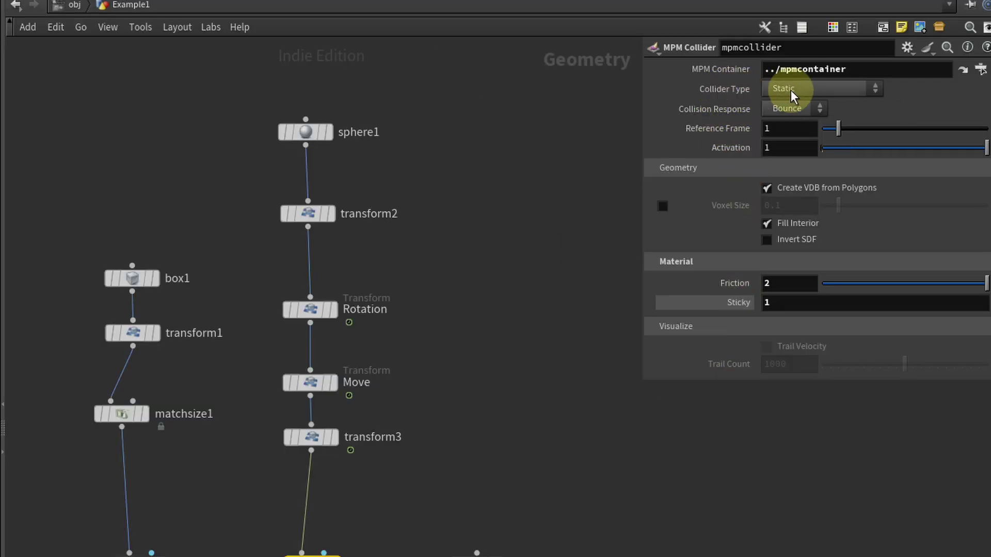
pyautogui.click(820, 89)
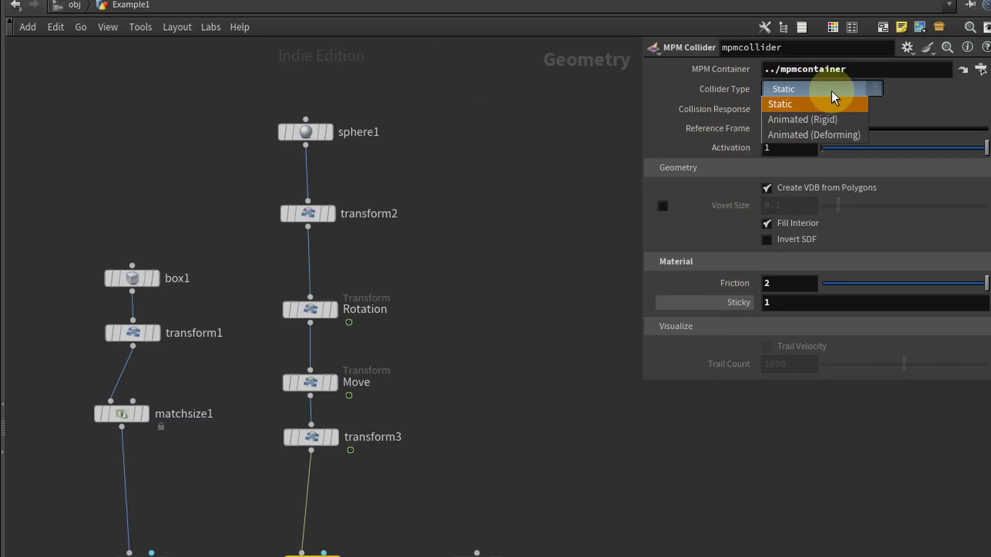
pyautogui.click(801, 119)
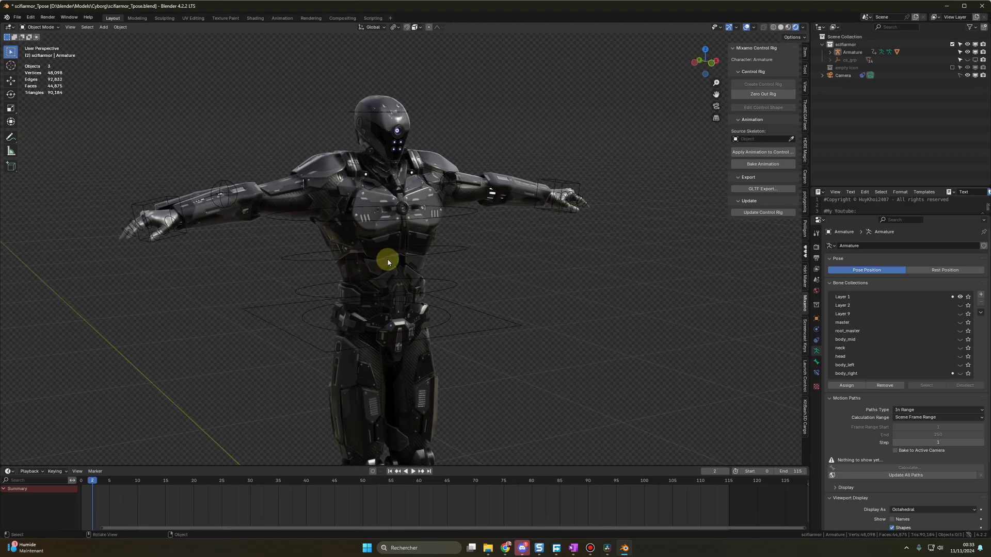
# Switch to Blender and inspect the rigged sci-fi armor character from several angles and distances.
pyautogui.scroll(5, 387, 259)
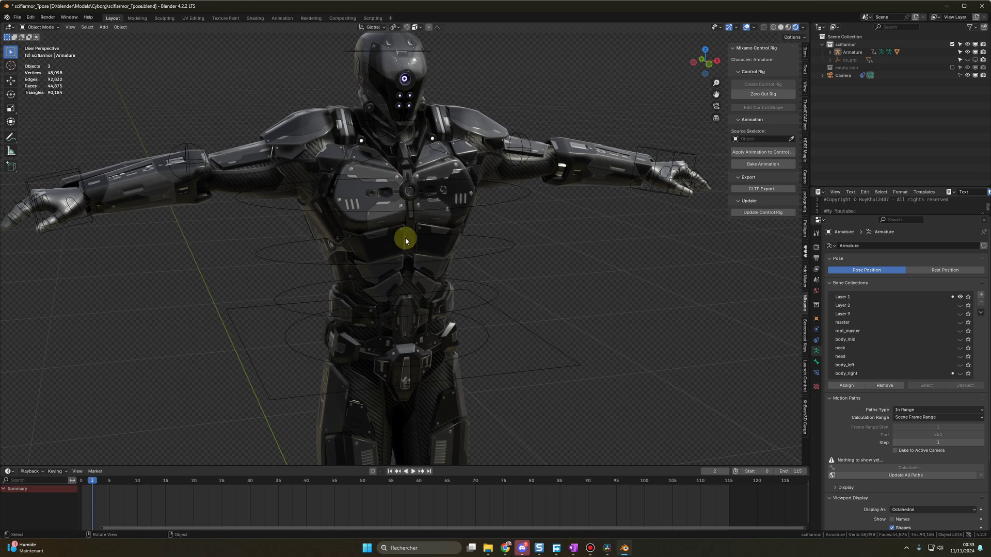
pyautogui.scroll(2, 405, 238)
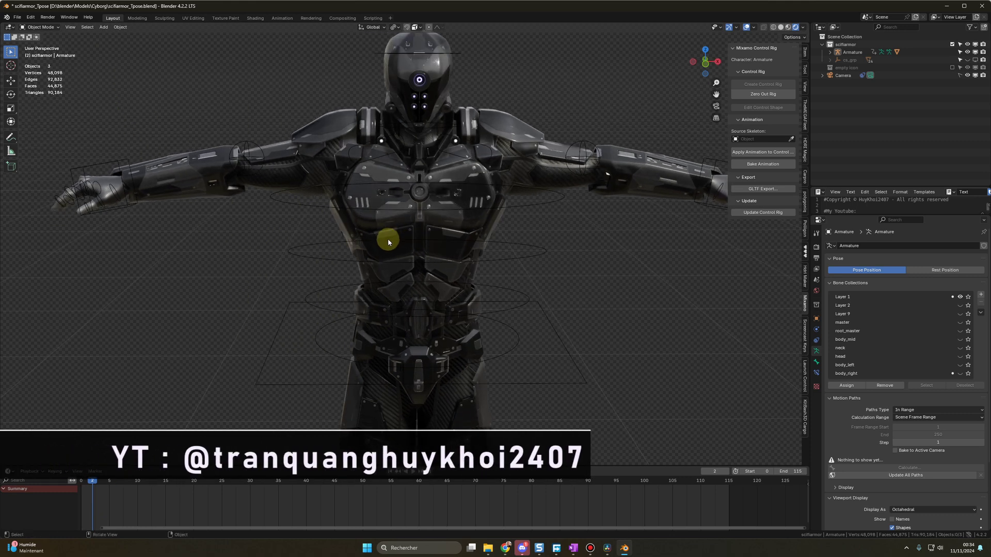
pyautogui.moveTo(379, 246); pyautogui.dragTo(386, 248, button='middle')
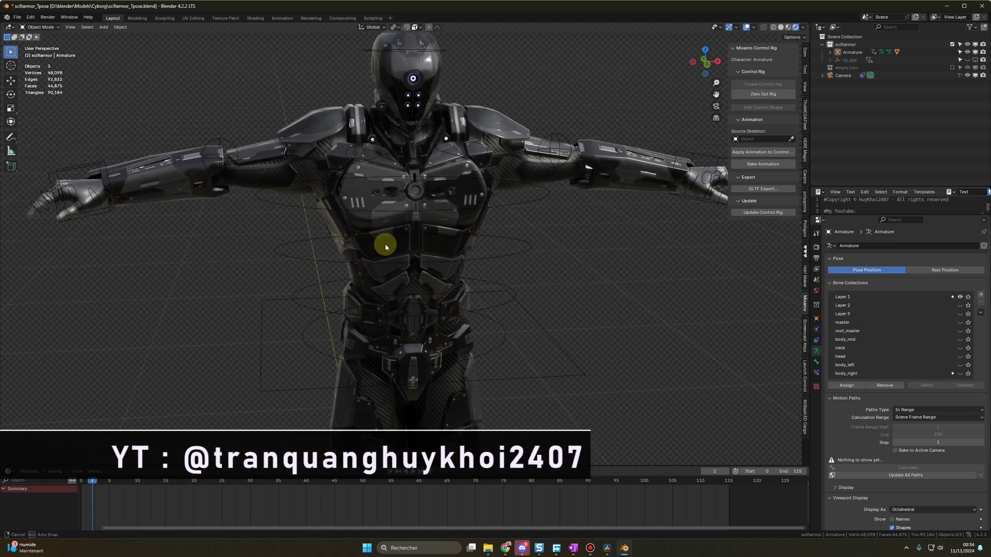
pyautogui.scroll(-2, 423, 254)
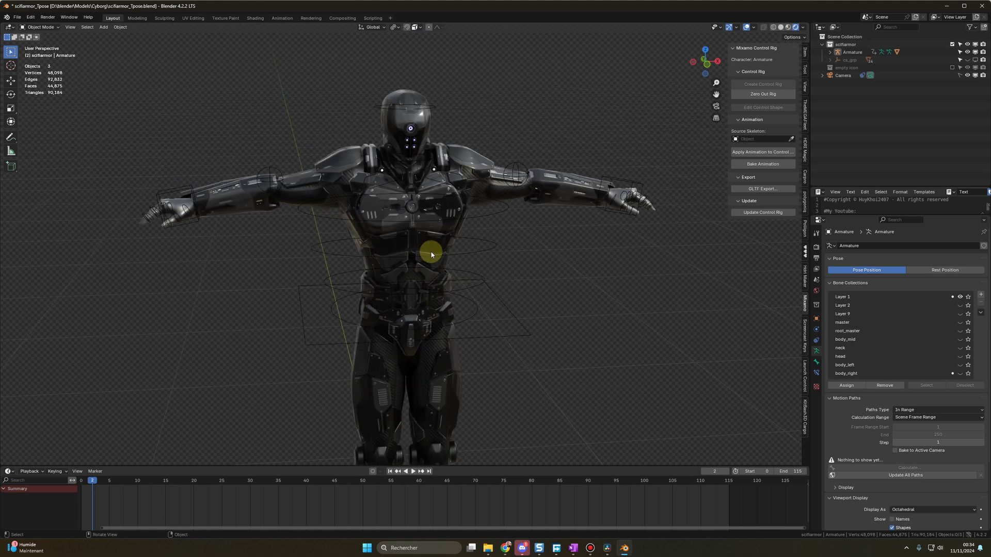
pyautogui.moveTo(431, 254); pyautogui.dragTo(399, 247, button='middle')
pyautogui.scroll(2, 401, 245)
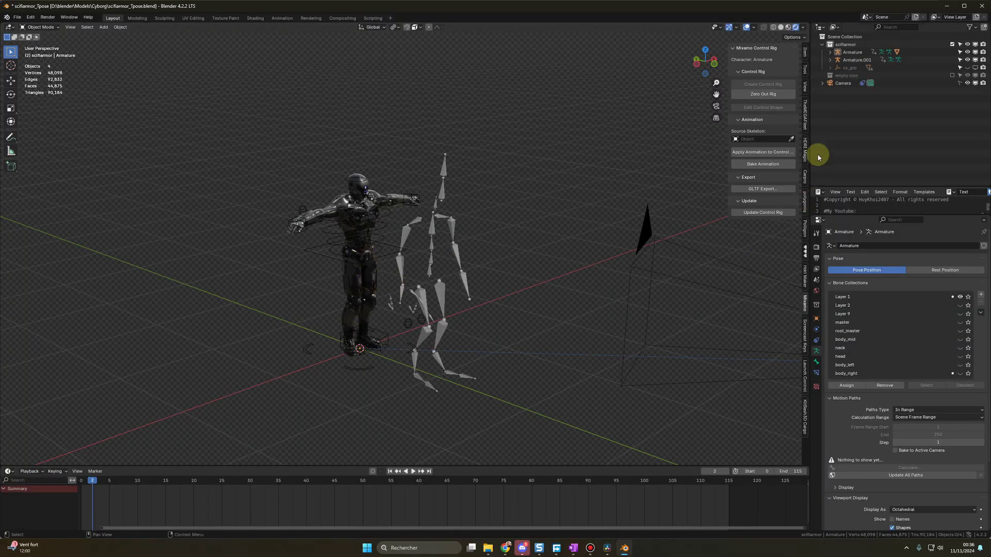
# Set Armature.001 as the Source Skeleton, apply its animation to the character's control rig and play it back.
pyautogui.click(791, 139)
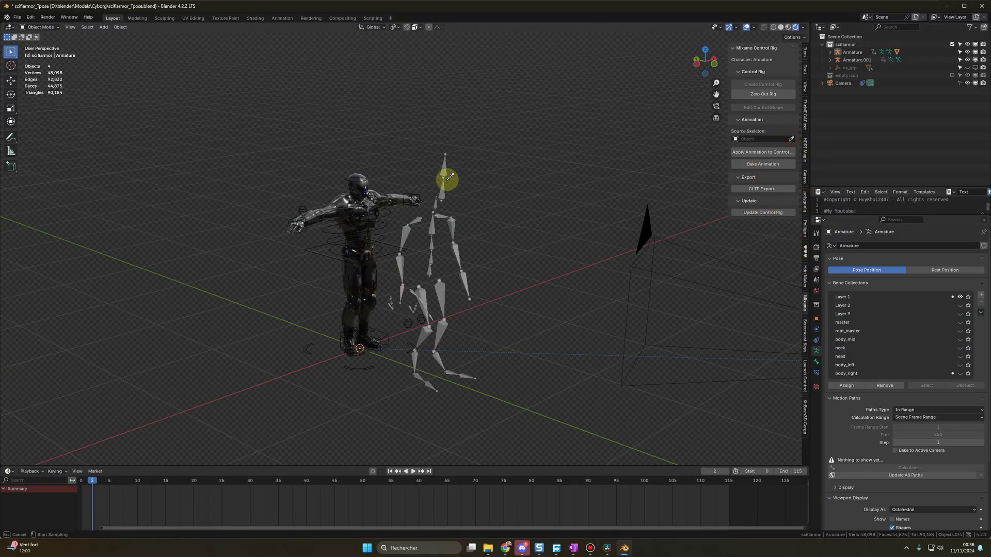
pyautogui.click(387, 216)
pyautogui.click(748, 152)
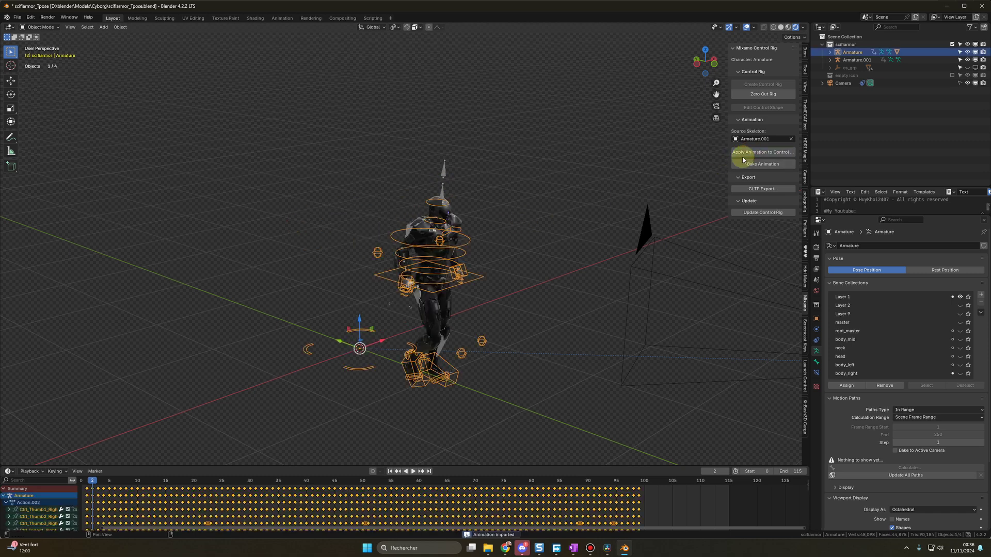
pyautogui.press('space')
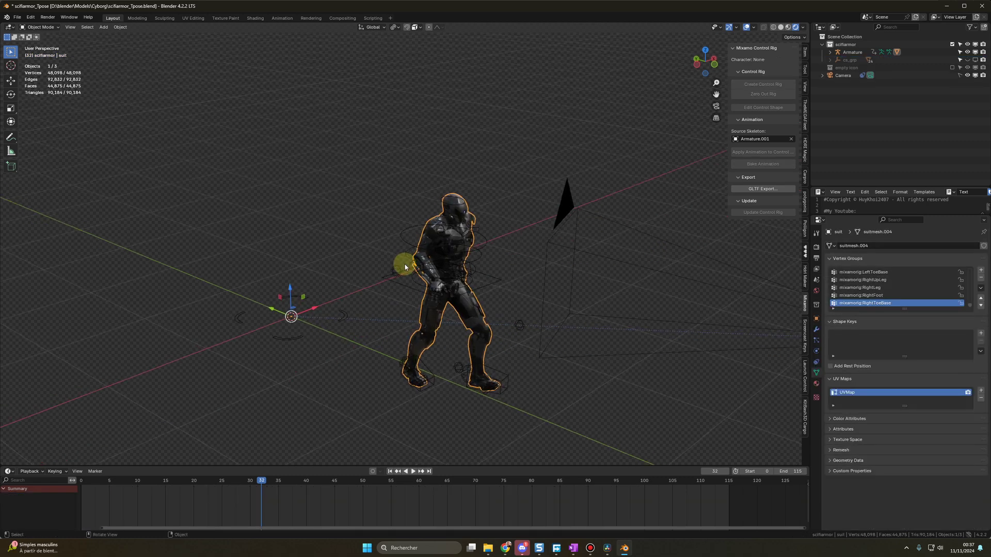
# Start an Alembic (.abc) export of the animated suit mesh.
pyautogui.click(17, 17)
pyautogui.moveTo(45, 136)
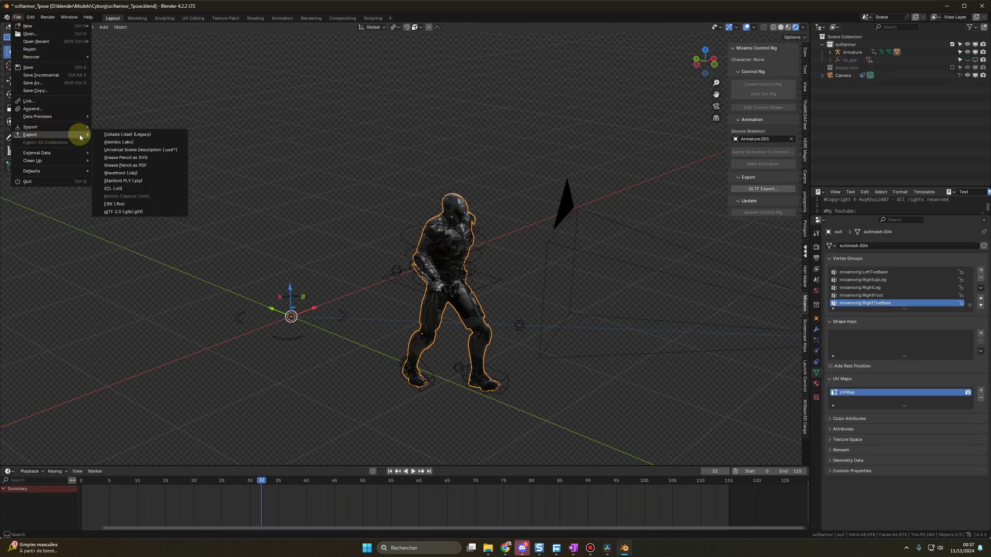
pyautogui.click(115, 144)
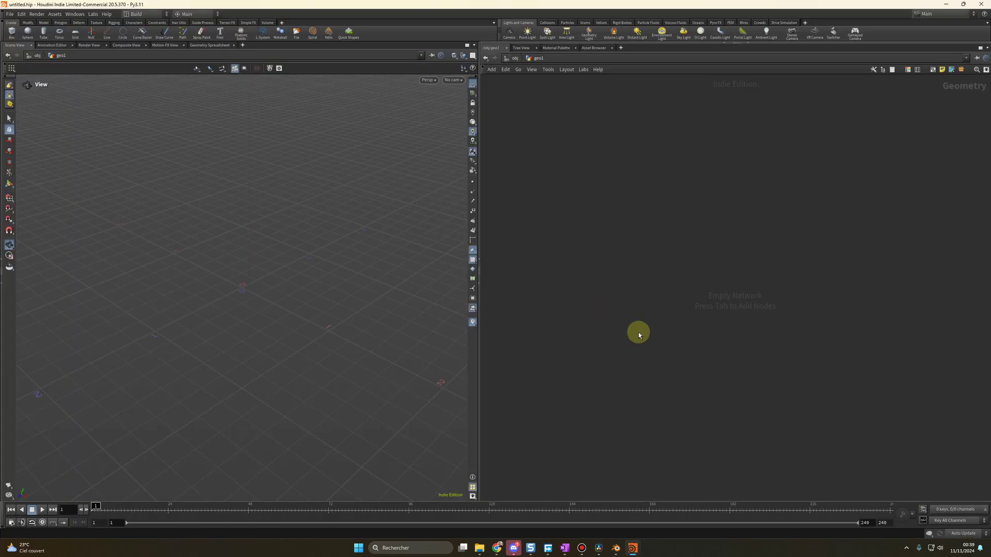
# Switch to Houdini and add an MPM Configure setup to the empty geo1 network.
pyautogui.press('Tab')
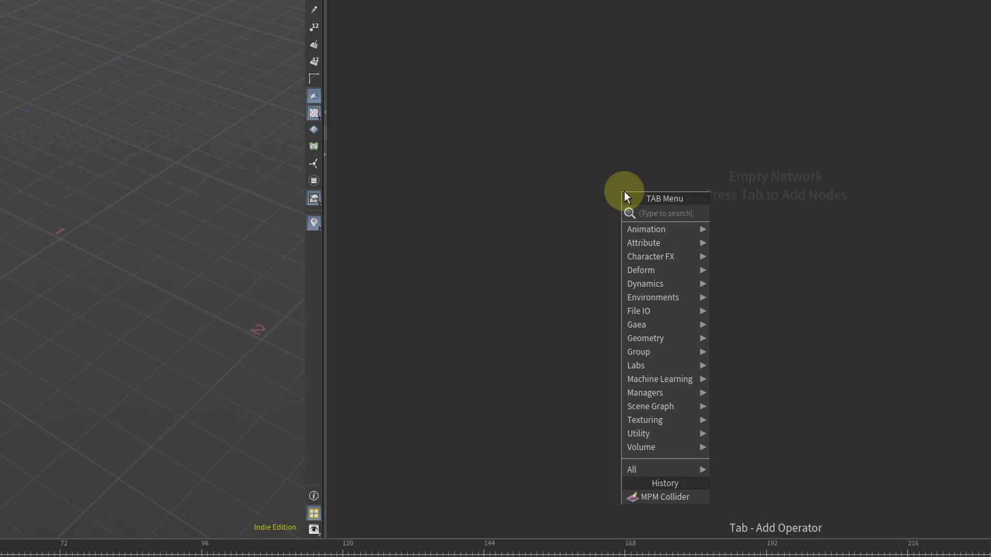
pyautogui.write('mpm')
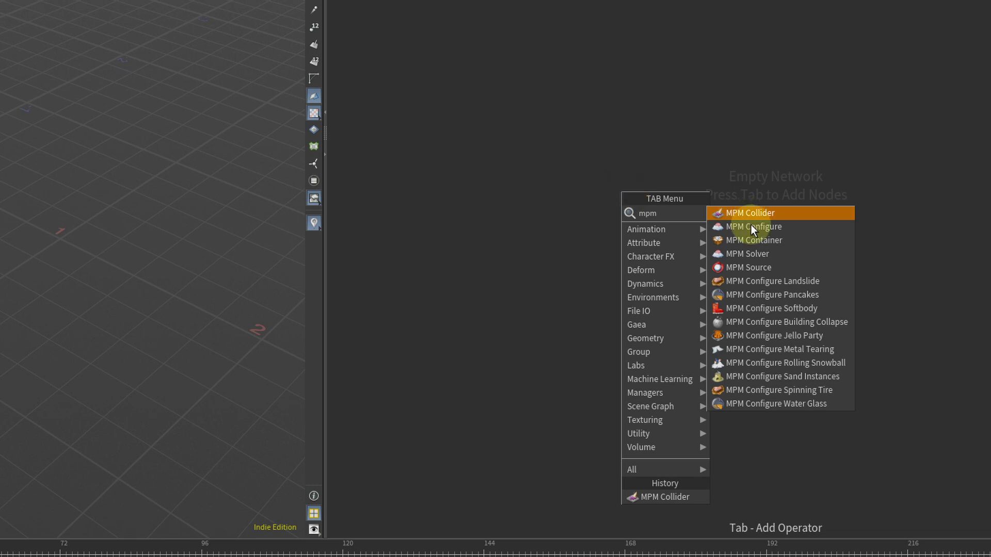
pyautogui.click(752, 227)
pyautogui.click(671, 254)
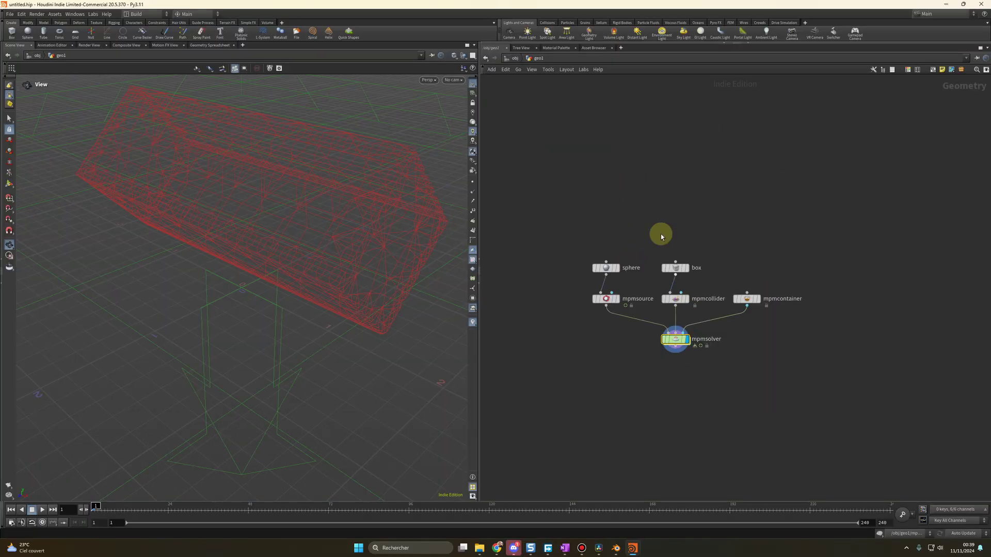
# Delete the default box and sphere nodes feeding the MPM collider and MPM source.
pyautogui.click(676, 268)
pyautogui.press('Delete')
pyautogui.moveTo(576, 244); pyautogui.dragTo(647, 275)
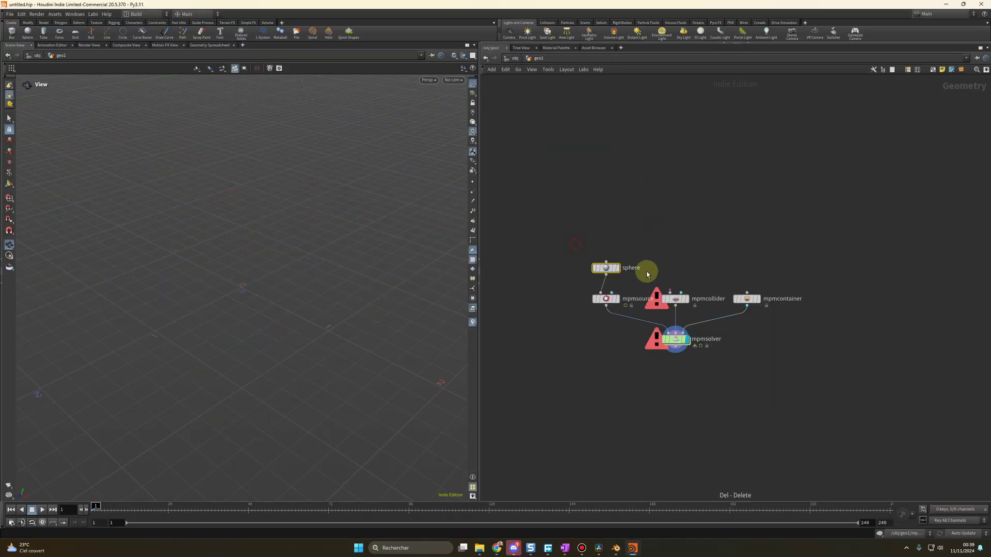
pyautogui.press('Delete')
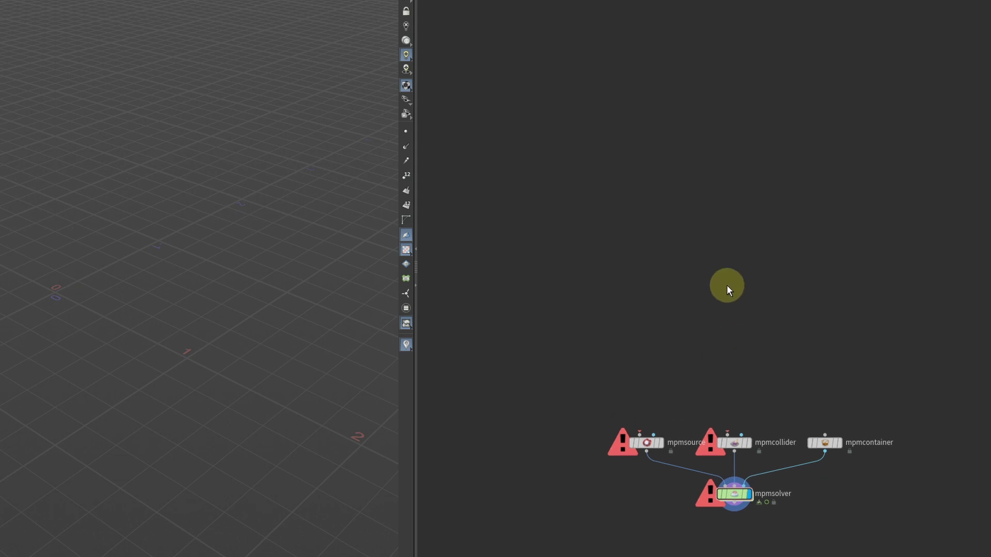
# Add an Alembic node above the MPM setup and load Walking-Robot2.abc into it.
pyautogui.press('Tab')
pyautogui.write('alel')
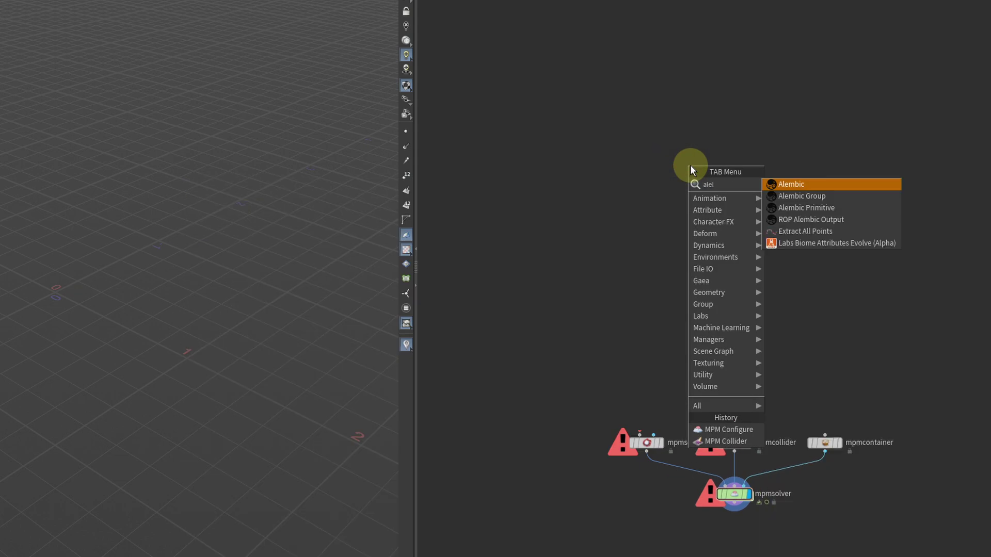
pyautogui.press('Return')
pyautogui.click(983, 108)
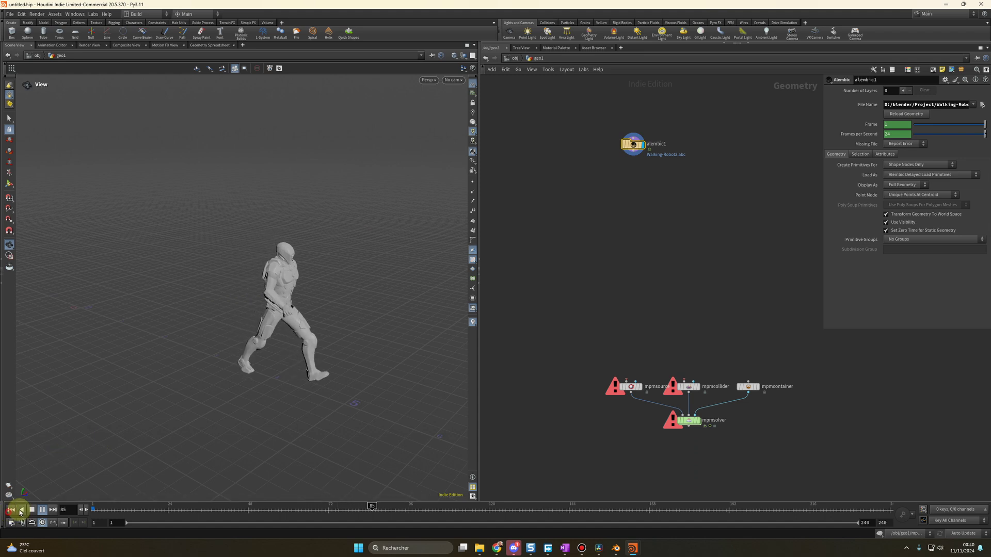
# Return to the first frame and shorten the animation's end frame to 90.
pyautogui.click(10, 510)
pyautogui.click(886, 524)
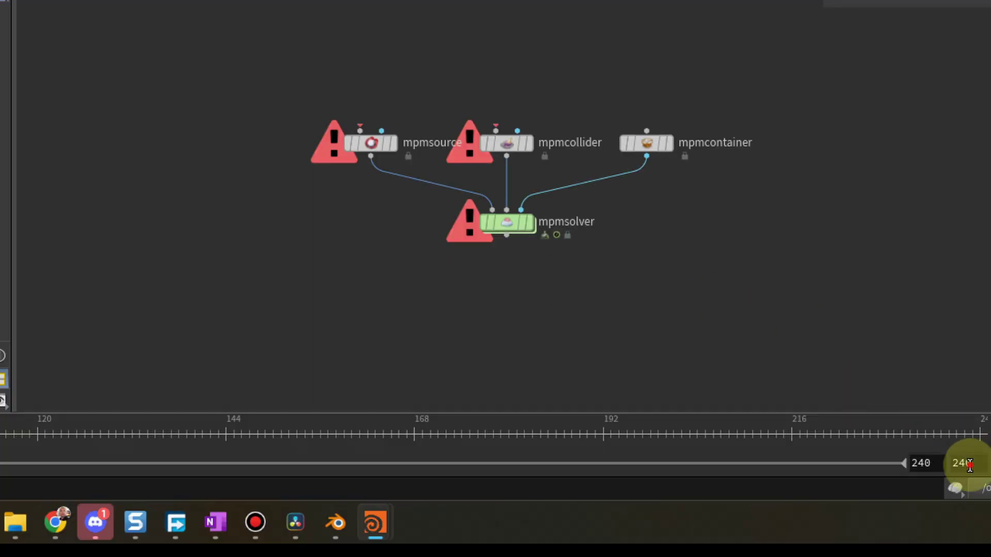
pyautogui.press('Return')
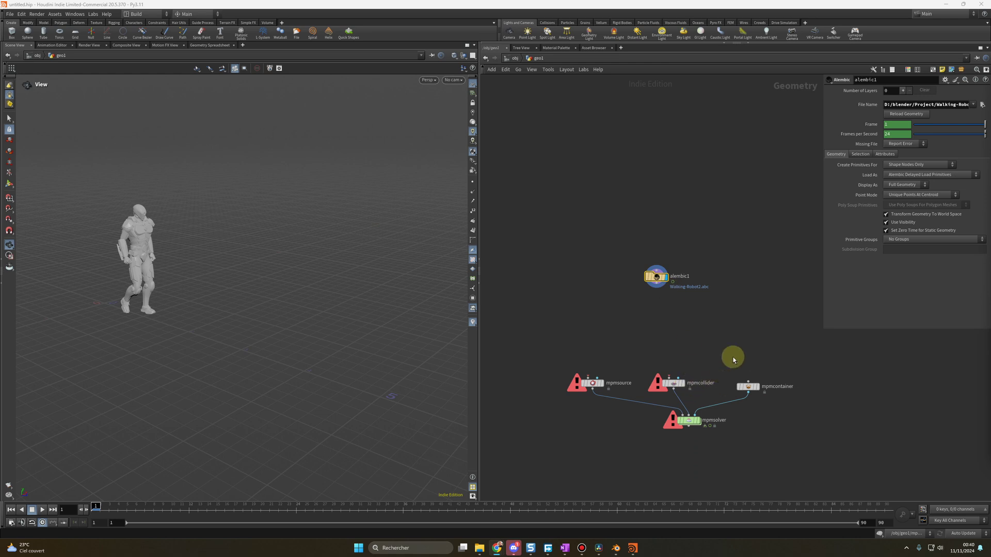
# Wire alembic1 into mpmcollider and feed mpmsource from a box with a Transform scaled 1, 0.13, 3.8 and moved 2.995 in Z.
pyautogui.moveTo(658, 285); pyautogui.dragTo(661, 377)
pyautogui.press('l')
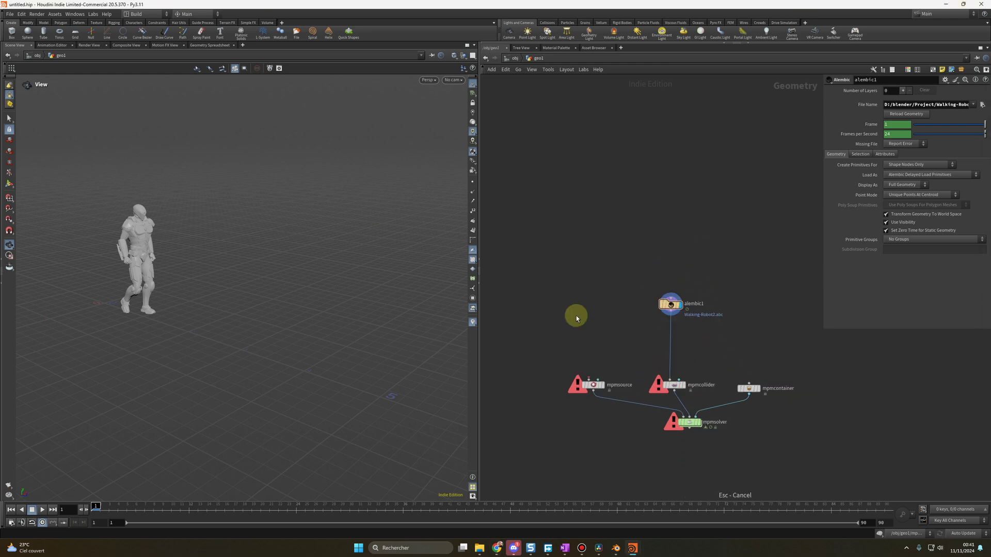
pyautogui.press('Tab')
pyautogui.write('box')
pyautogui.press('Return')
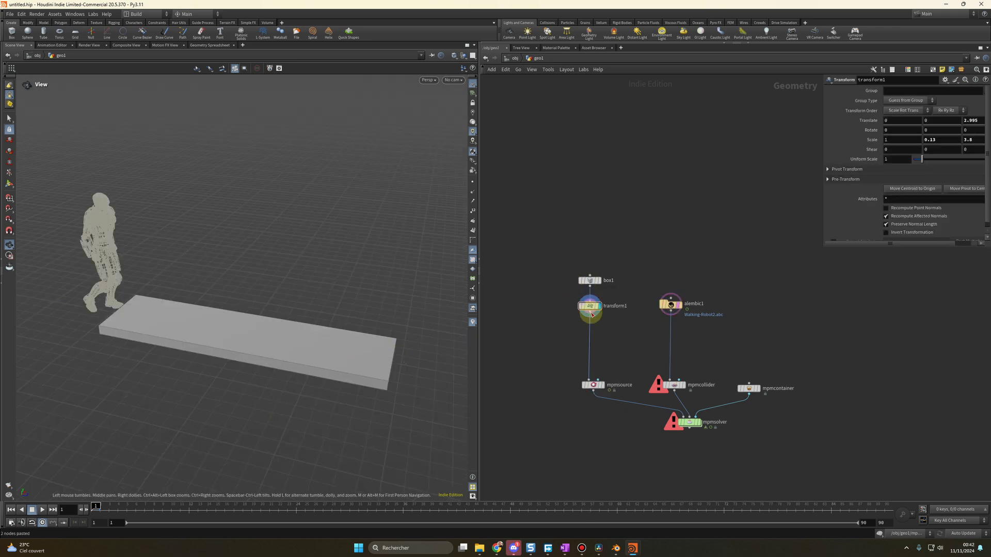
pyautogui.click(42, 510)
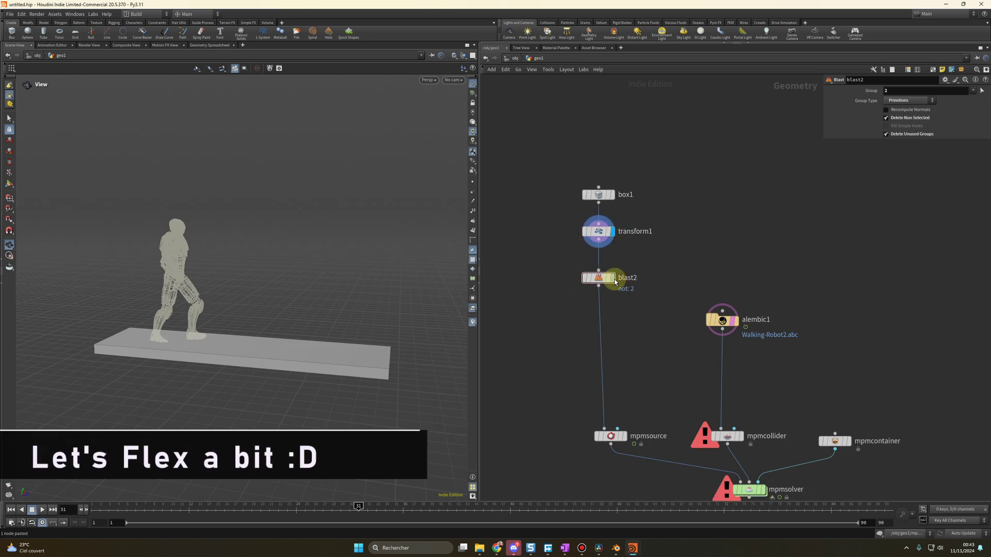
# Insert a Blast that keeps only primitive 2 and a Subdivide with depth 8 below transform1.
pyautogui.click(613, 279)
pyautogui.moveTo(400, 388); pyautogui.dragTo(303, 373)
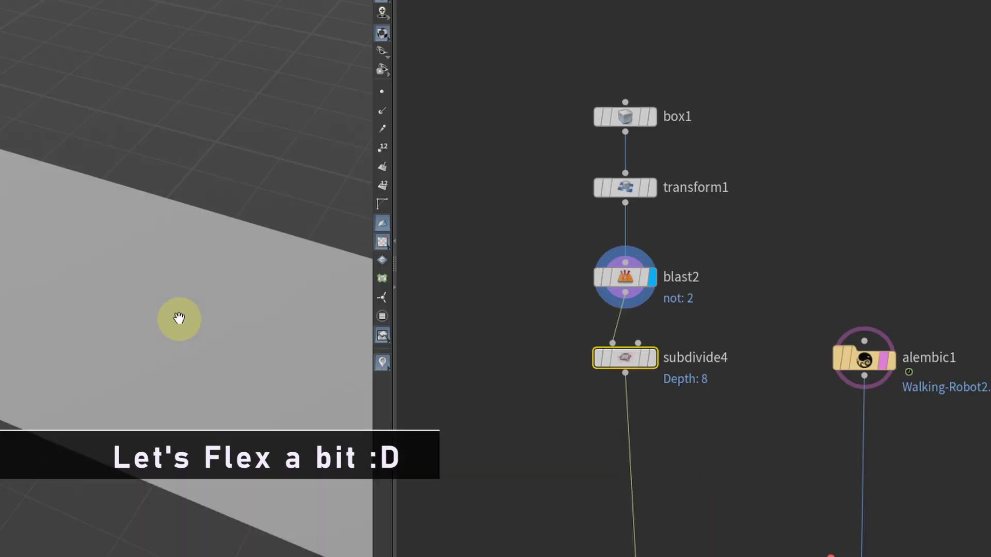
pyautogui.moveTo(366, 300)
pyautogui.mouseDown()
pyautogui.moveTo(277, 295)
pyautogui.moveTo(378, 309)
pyautogui.mouseUp()
pyautogui.moveTo(200, 336); pyautogui.dragTo(35, 233)
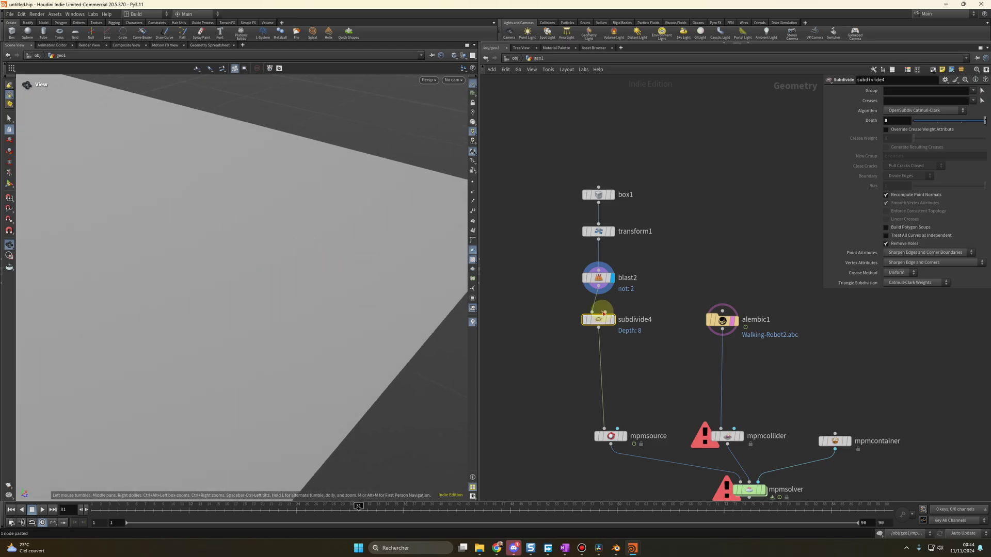
pyautogui.click(617, 319)
pyautogui.scroll(-3, 310, 301)
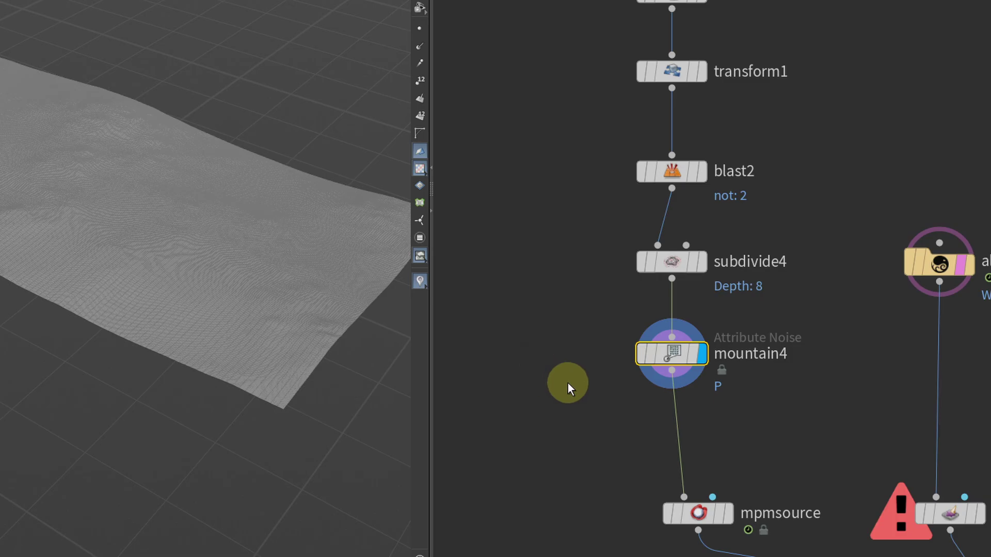
# Add a Mountain noise with amplitude 0.054 and an Extrude Volume with depth -0.08 between subdivide4 and mpmsource.
pyautogui.moveTo(723, 358)
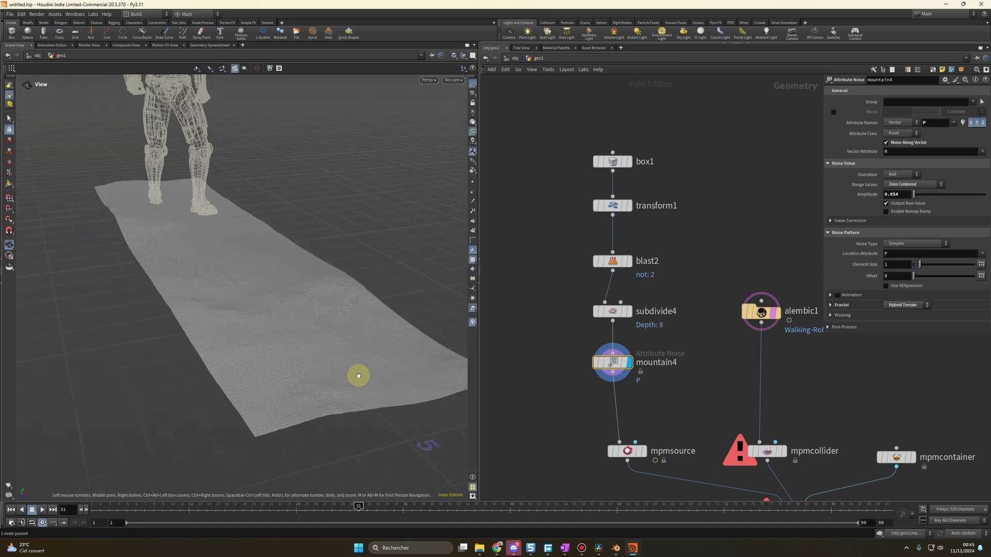
pyautogui.moveTo(206, 379); pyautogui.dragTo(87, 249)
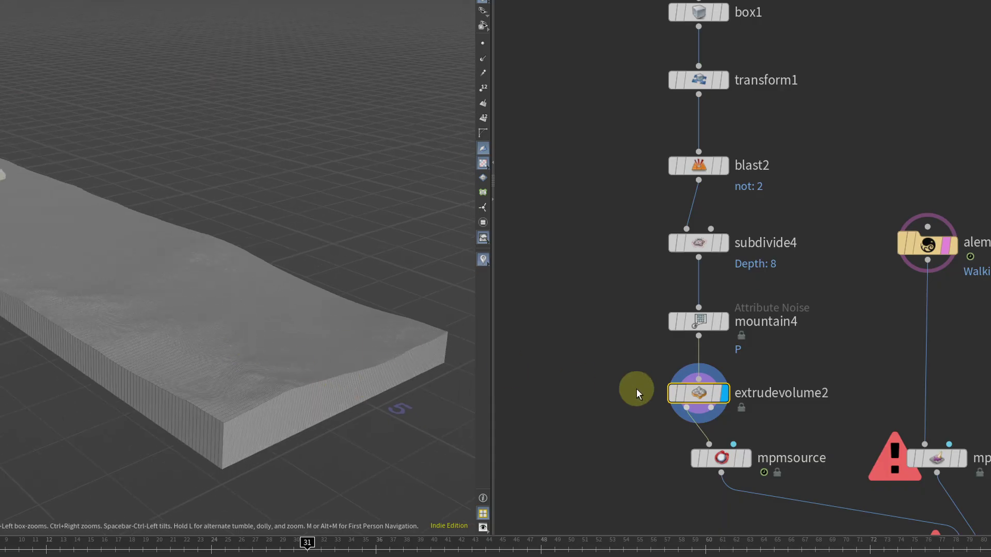
pyautogui.moveTo(413, 401); pyautogui.dragTo(330, 423)
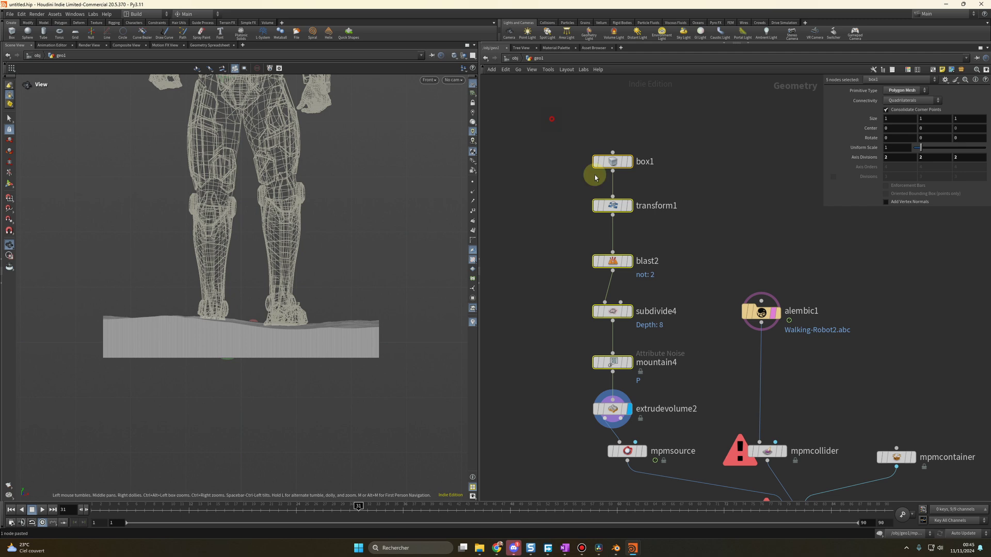
# Move the ground node chain up and insert a Transform and a Match Size between extrudevolume2 and mpmsource.
pyautogui.moveTo(595, 177); pyautogui.dragTo(627, 287)
pyautogui.click(572, 356)
pyautogui.press('Tab')
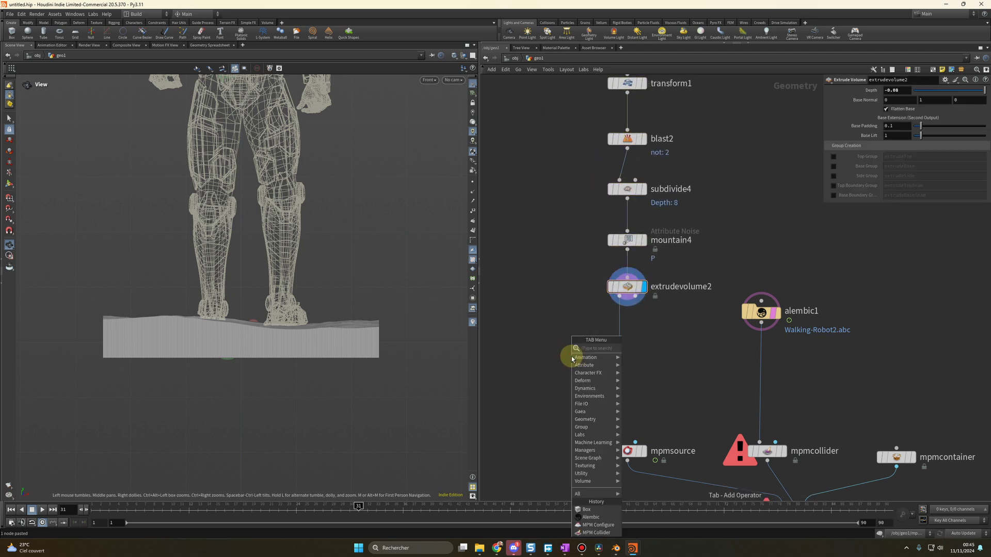
pyautogui.moveTo(572, 356)
pyautogui.click(635, 352)
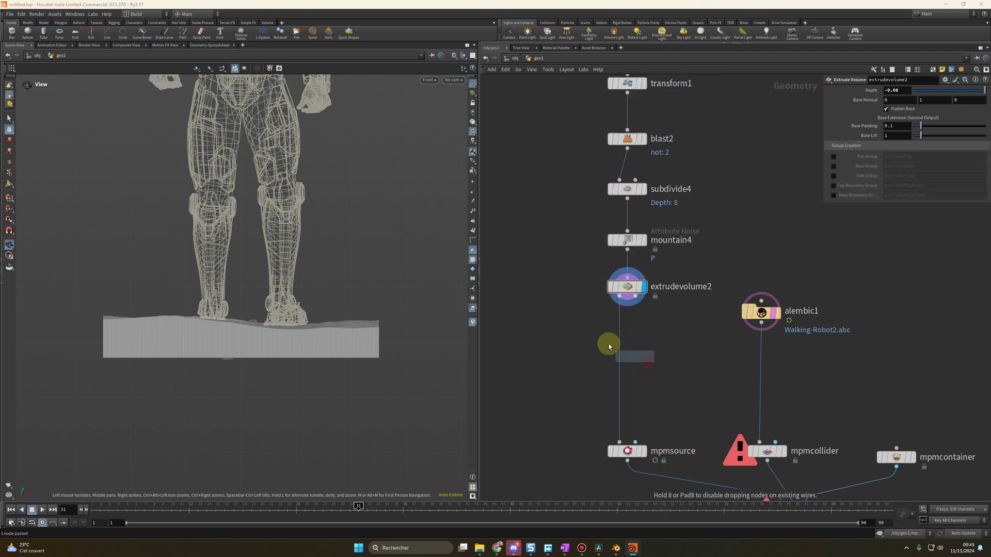
pyautogui.click(609, 345)
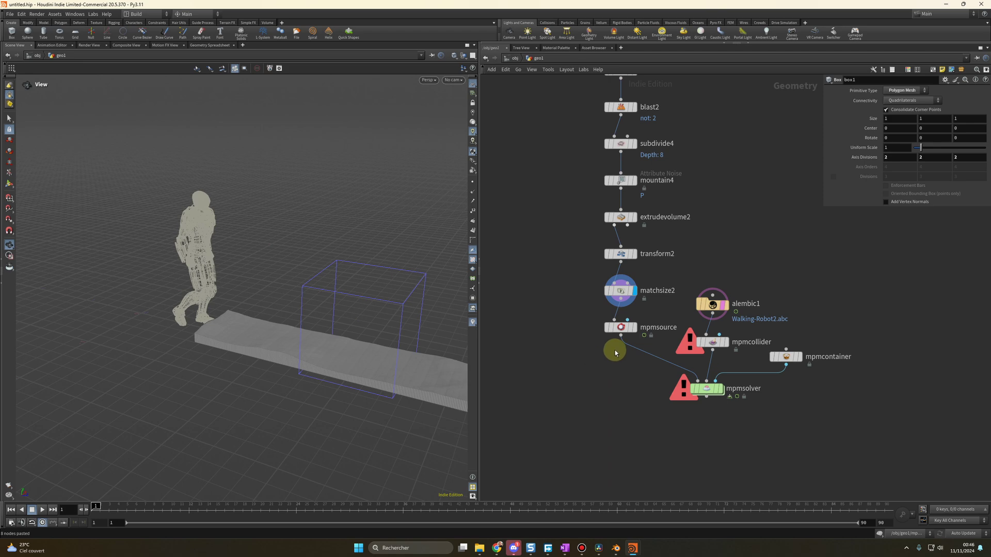
# Display the mpmsource particles in the viewport and review the source's Snow material settings.
pyautogui.click(635, 327)
pyautogui.moveTo(344, 372); pyautogui.dragTo(265, 365)
pyautogui.click(634, 328)
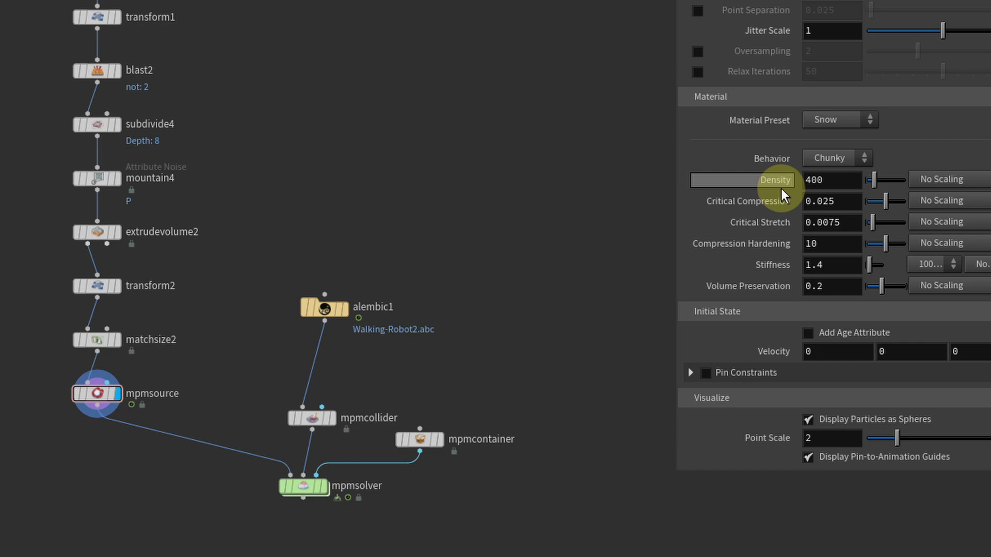
pyautogui.moveTo(236, 402); pyautogui.dragTo(263, 409)
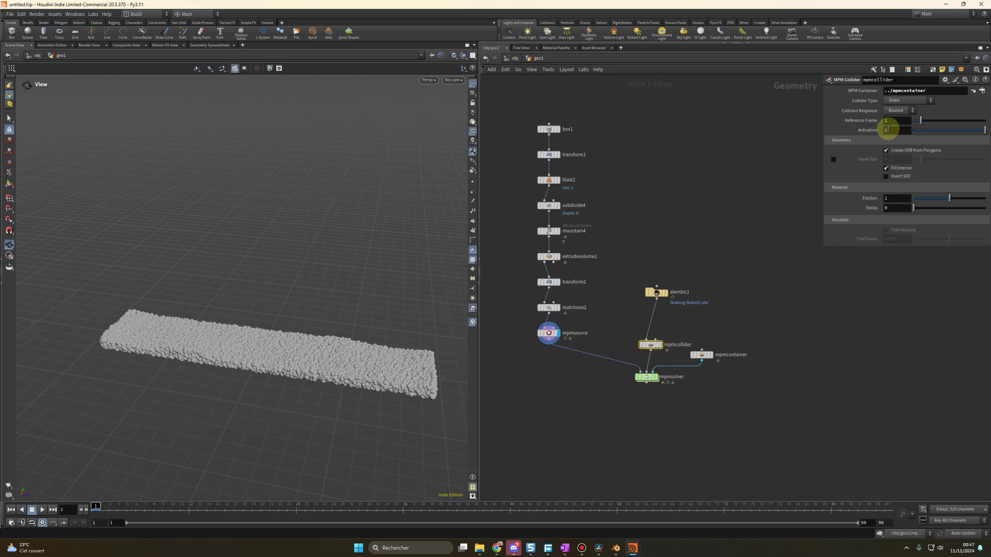
# Set the MPM collider's Collider Type to Animated (Deforming).
pyautogui.click(908, 100)
pyautogui.click(905, 124)
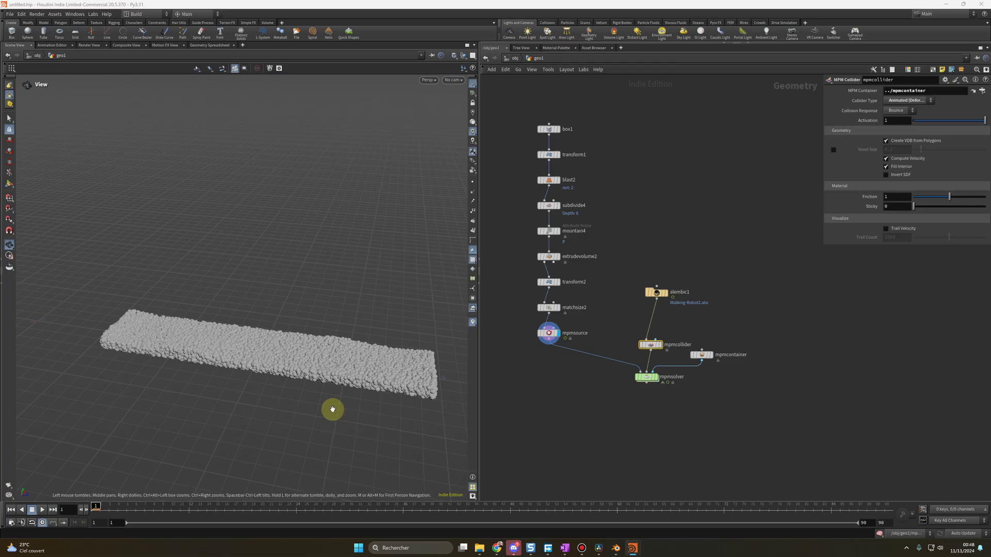
pyautogui.moveTo(317, 413); pyautogui.dragTo(241, 359)
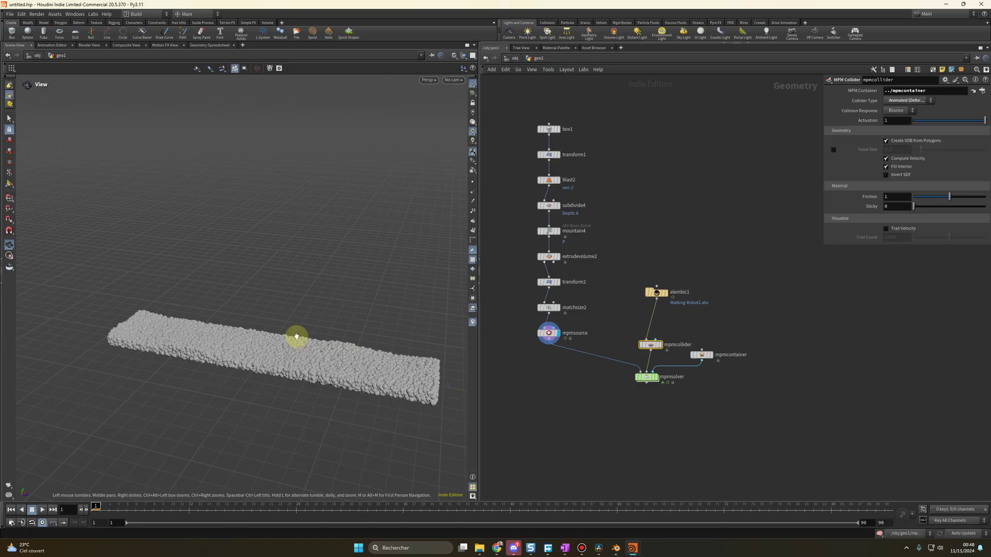
# Reduce the Particle Separation of the MPM container for a denser particle simulation.
pyautogui.click(702, 354)
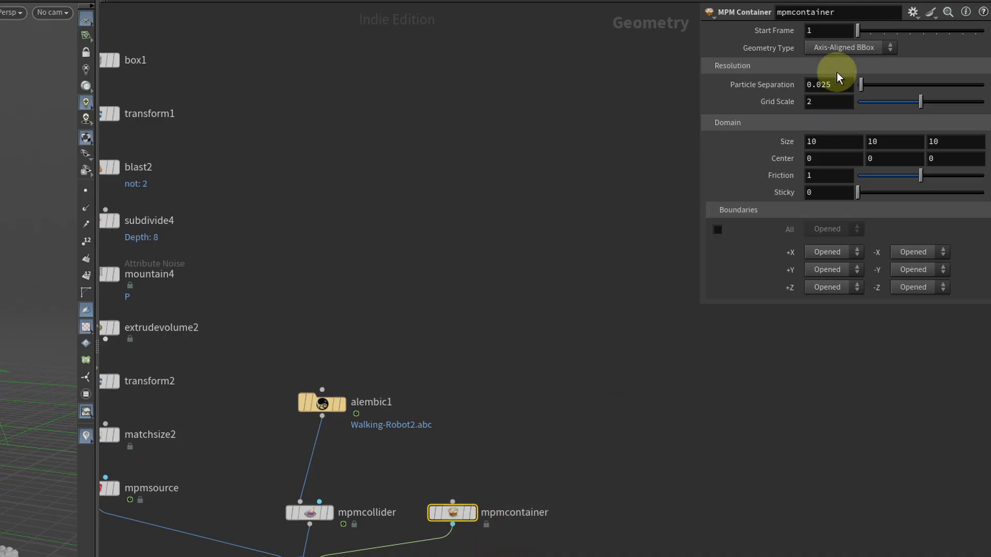
pyautogui.click(835, 85)
pyautogui.write('0.00')
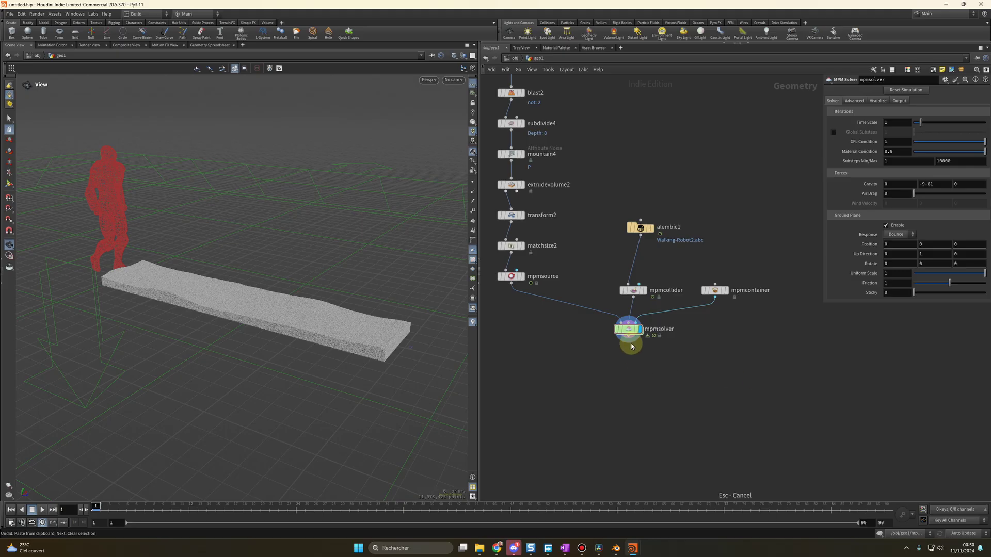
pyautogui.moveTo(631, 347); pyautogui.dragTo(634, 376)
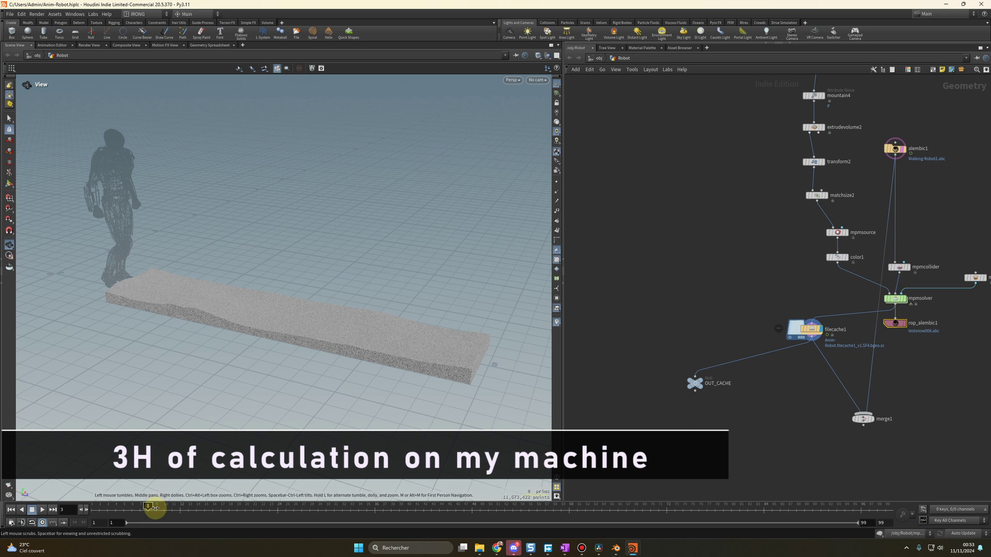
# Scrub through the cached snow simulation in the Anim-Robot scene and move the rop_alembic1 export node slightly aside.
pyautogui.moveTo(155, 508); pyautogui.dragTo(267, 521)
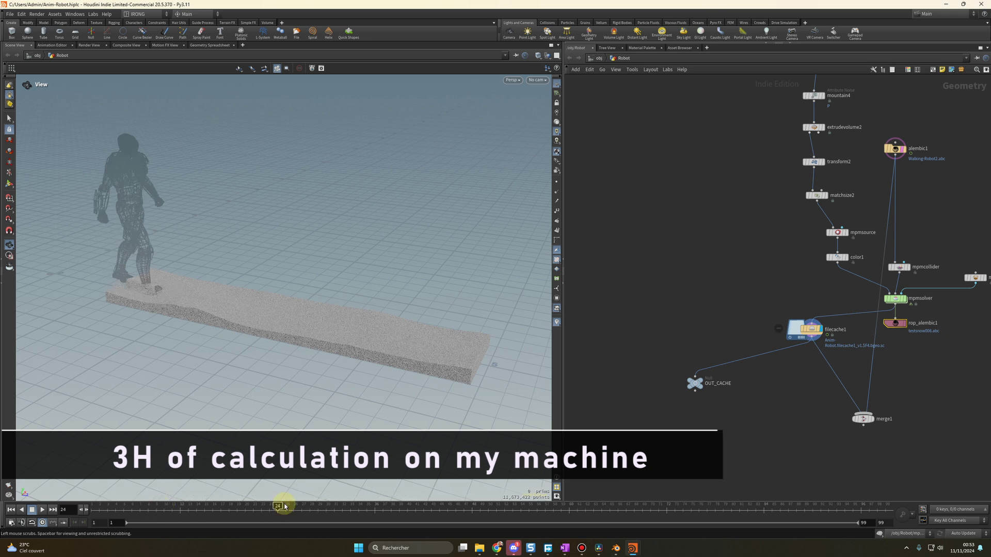
pyautogui.scroll(3, 296, 416)
pyautogui.click(509, 509)
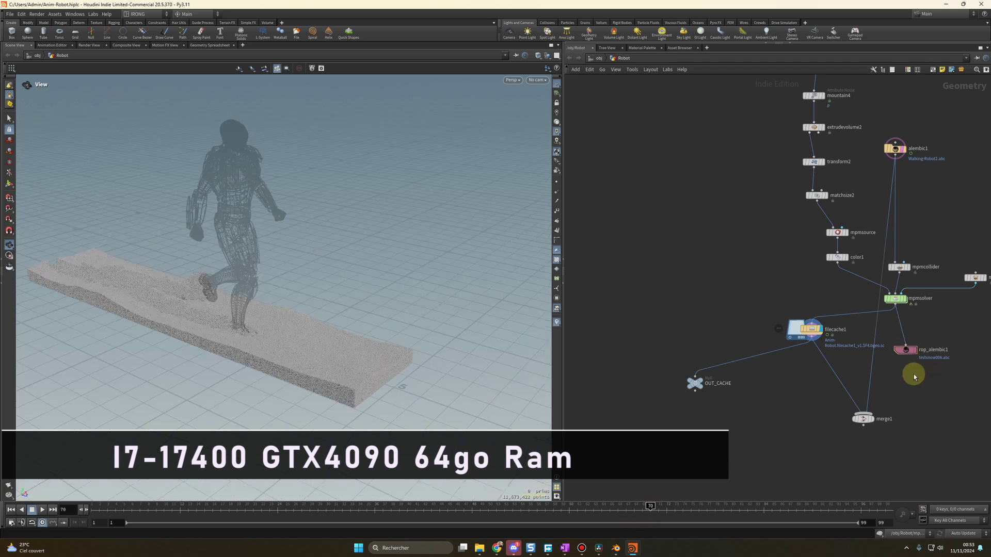
pyautogui.moveTo(935, 373); pyautogui.dragTo(907, 344)
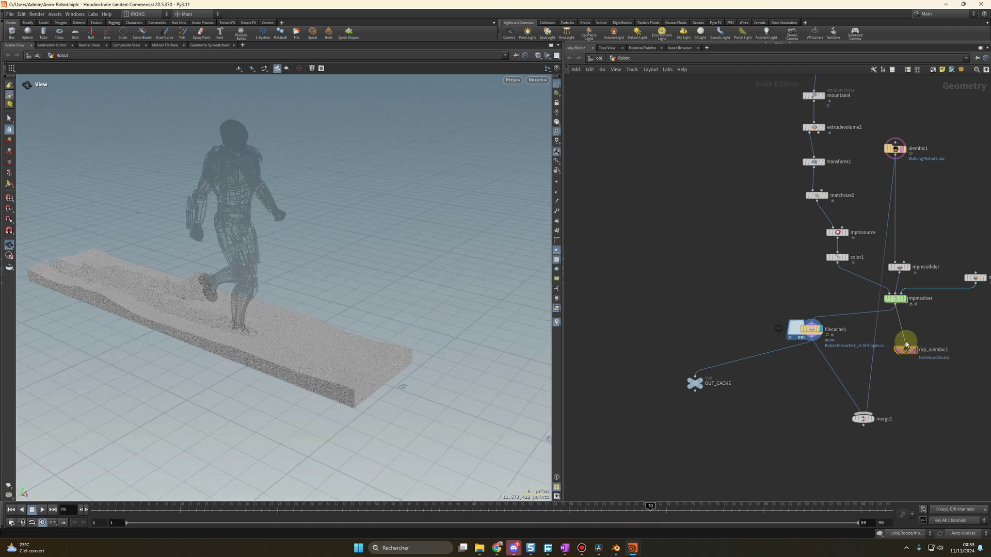
# Switch to Blender and bring up the snowfull scene with the animated robot.
pyautogui.moveTo(616, 548)
pyautogui.click(594, 483)
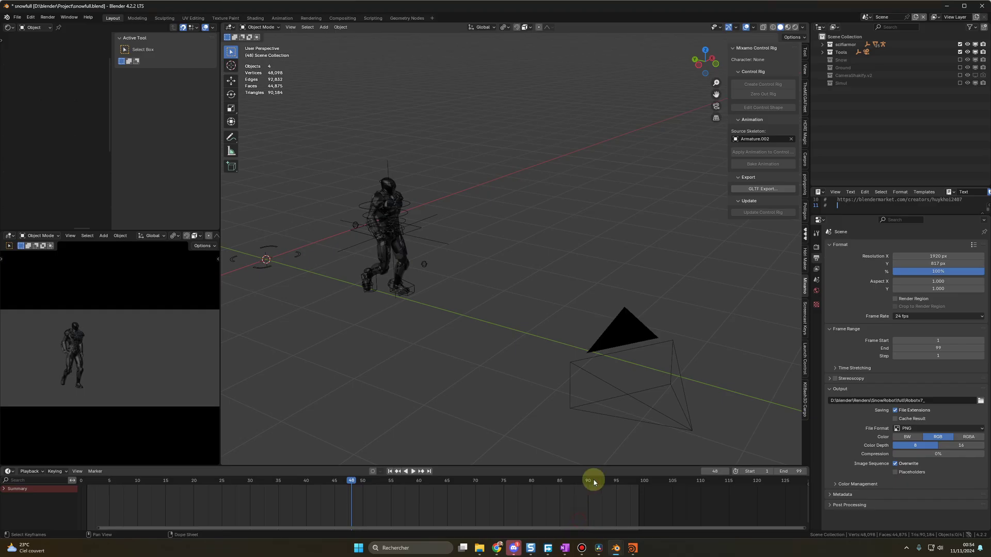
pyautogui.click(17, 19)
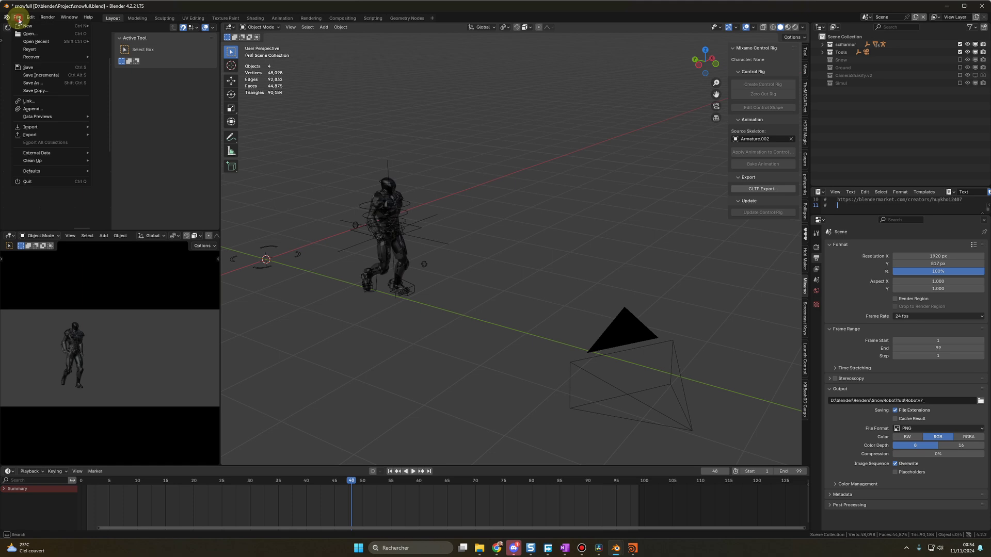
pyautogui.moveTo(38, 127)
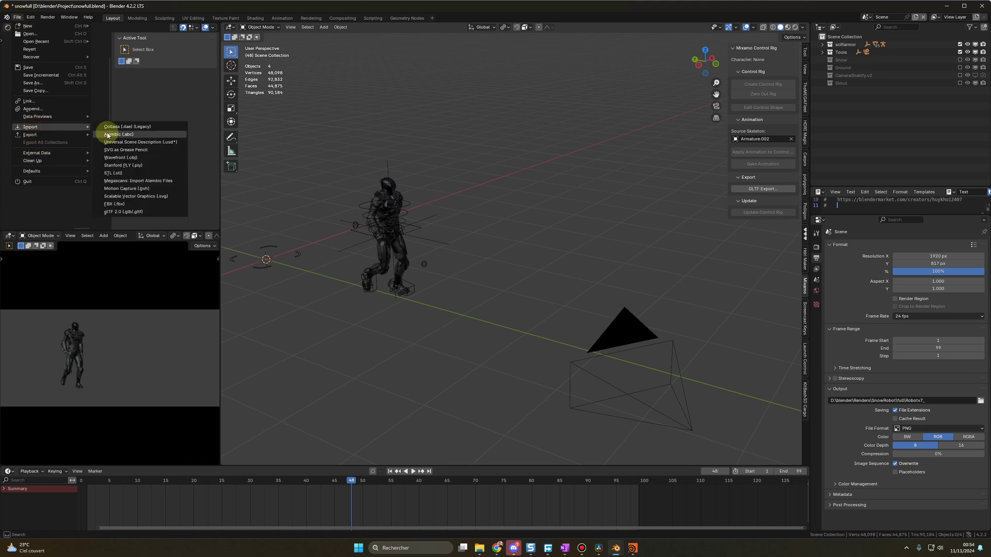
pyautogui.click(117, 135)
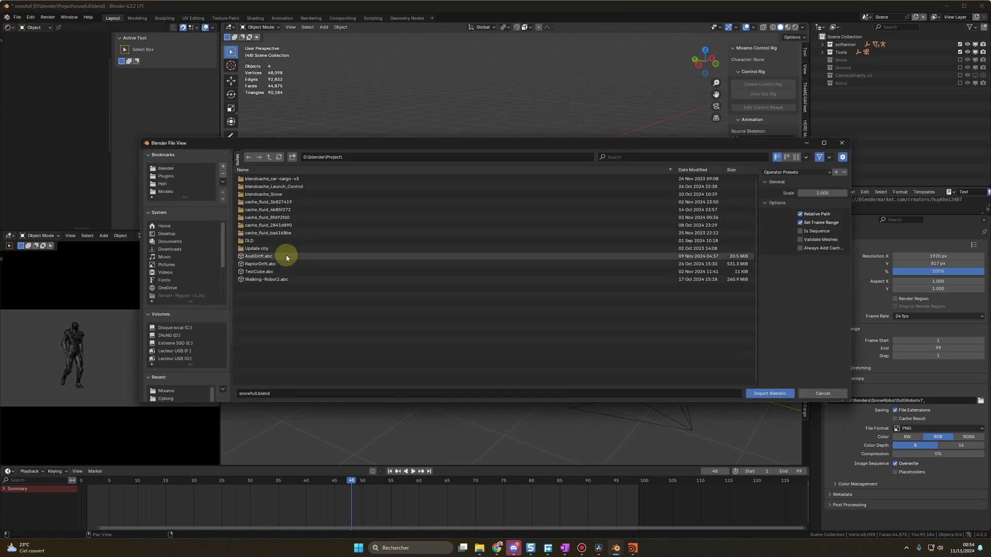
pyautogui.click(818, 394)
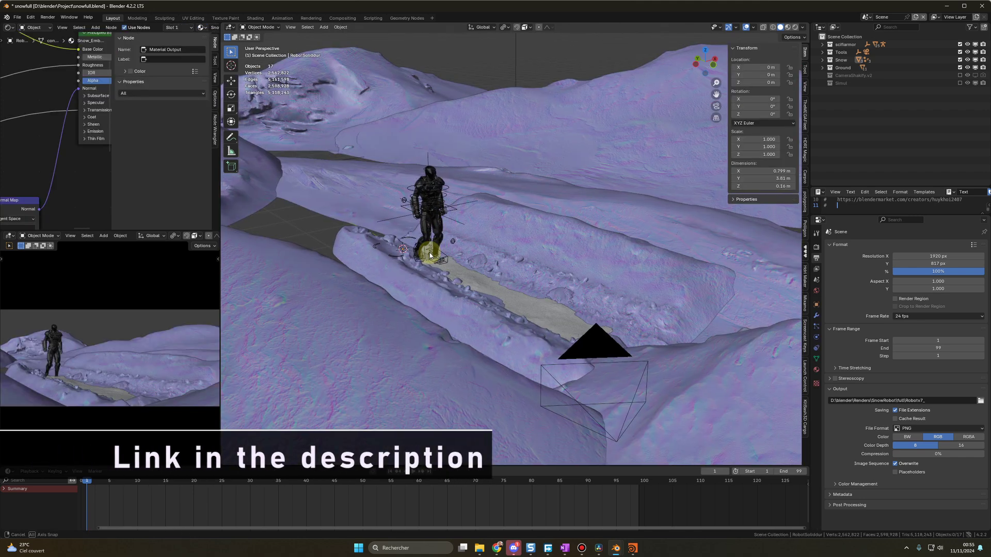
# Inspect the finished snow scene around the robot, selecting the embankment asset and the simulated snow path mesh.
pyautogui.moveTo(403, 281); pyautogui.dragTo(429, 273, button='middle')
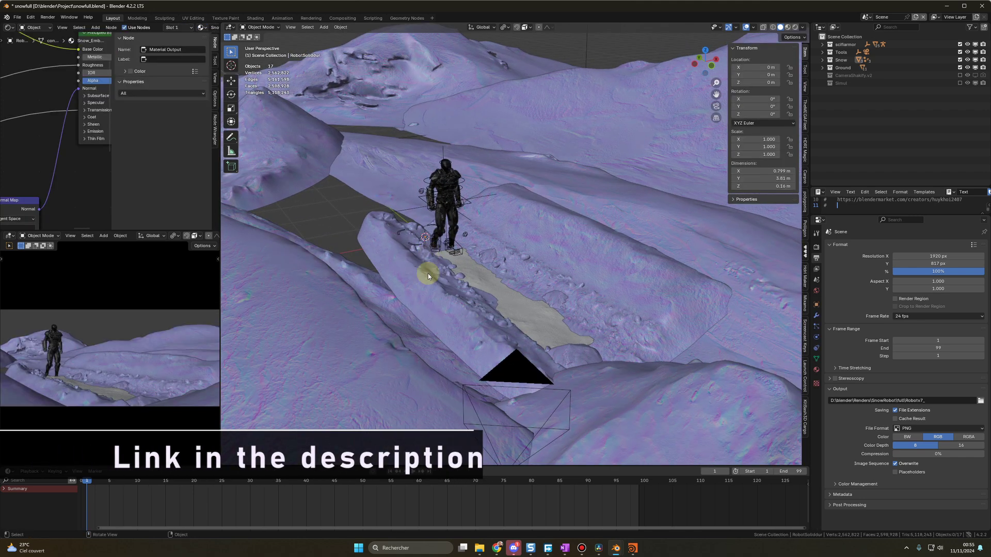
pyautogui.click(443, 295)
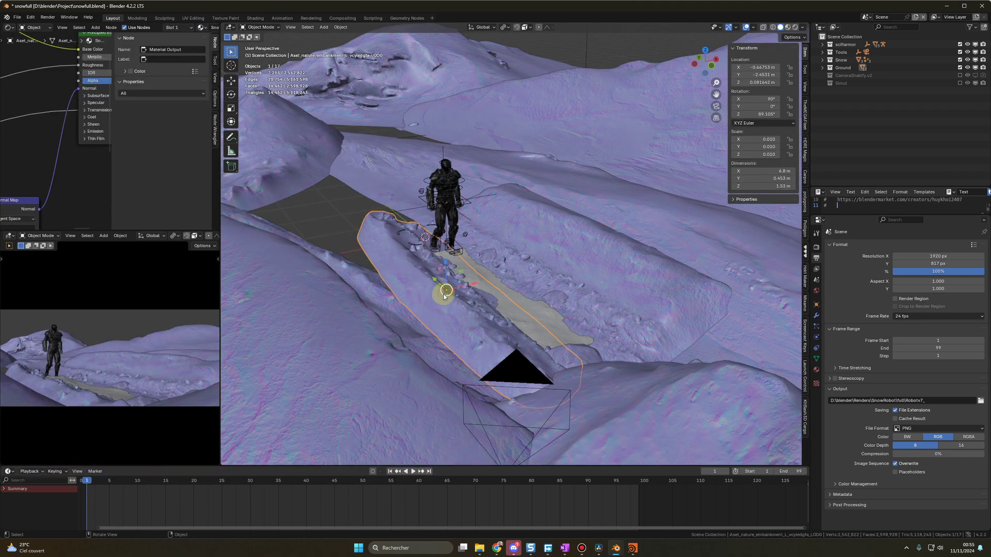
pyautogui.click(548, 316)
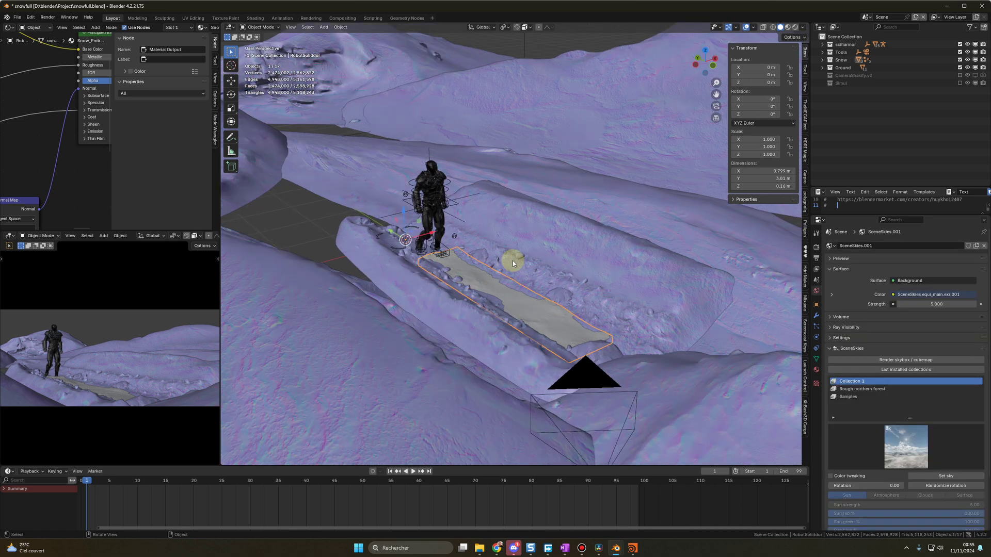
pyautogui.moveTo(513, 261); pyautogui.dragTo(531, 251, button='middle')
# Choose the bright cloudy sky from Collection 1 in the SceneSkies world settings and deselect the snow mesh.
pyautogui.click(910, 447)
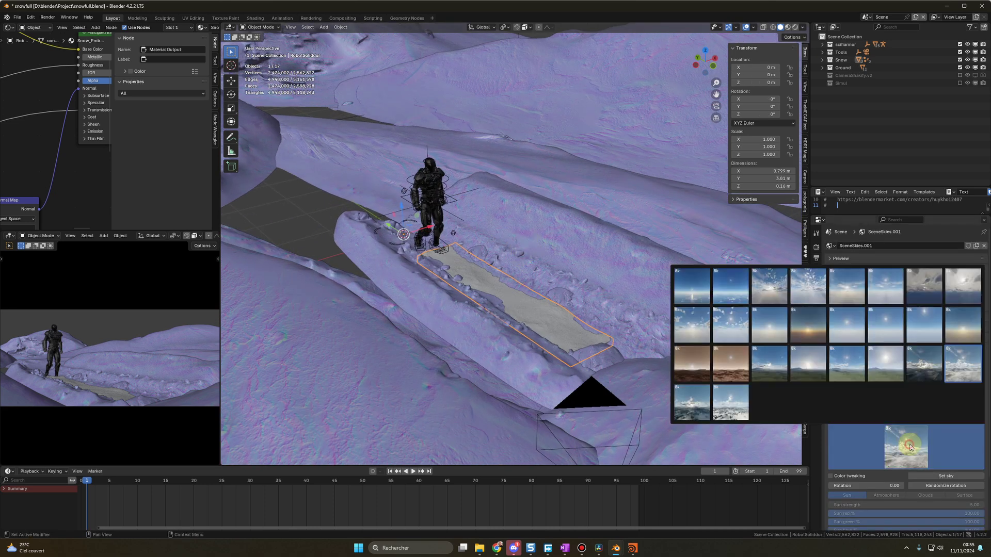
pyautogui.click(959, 370)
pyautogui.click(488, 254)
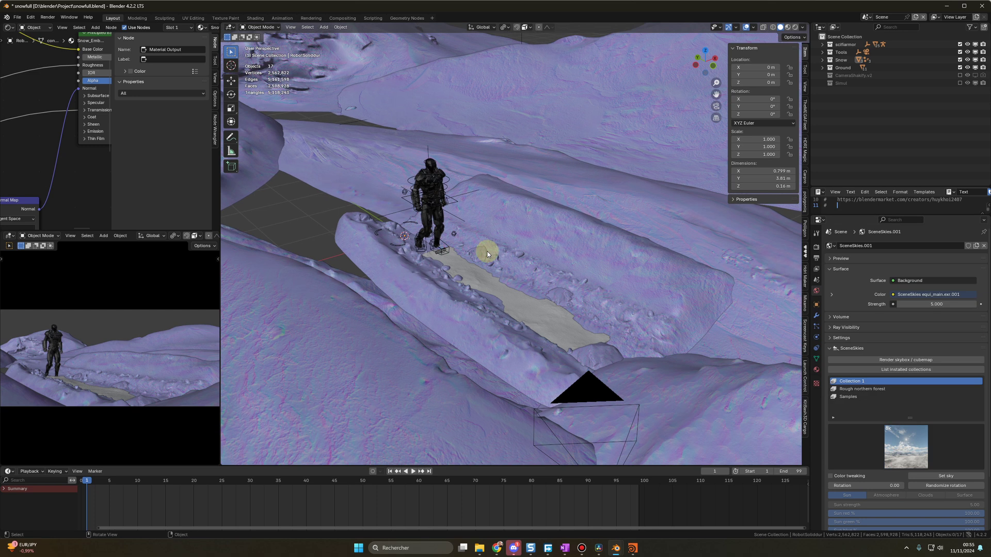